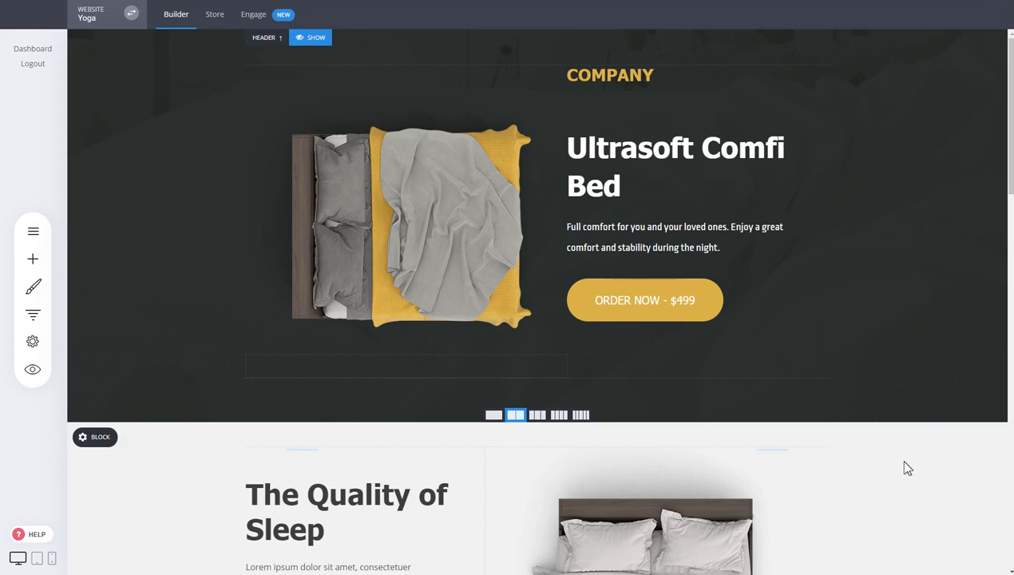
Start a new funnel from My Websites & Funnels and browse the templates for Cosmetics
click(33, 314)
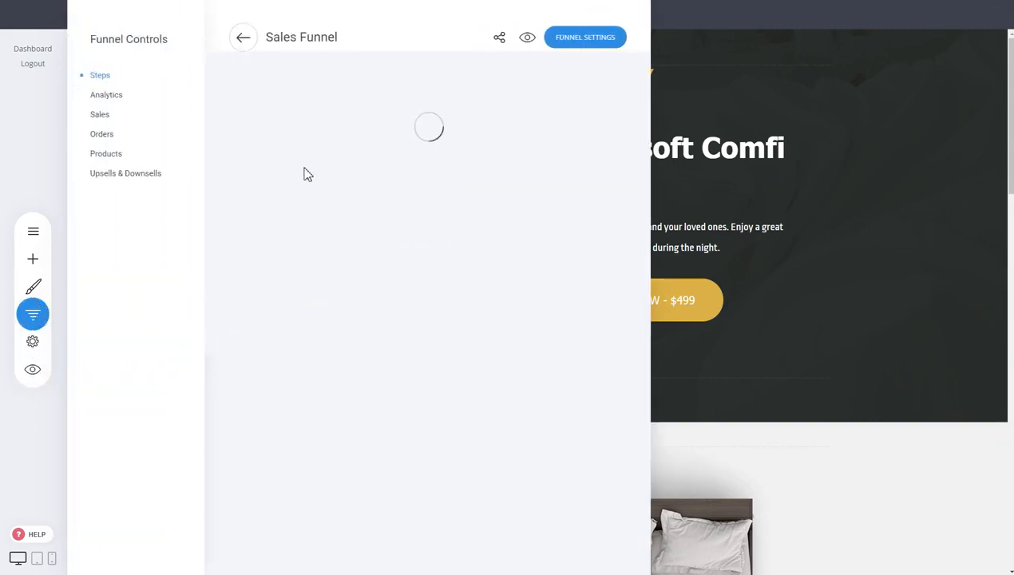
click(242, 36)
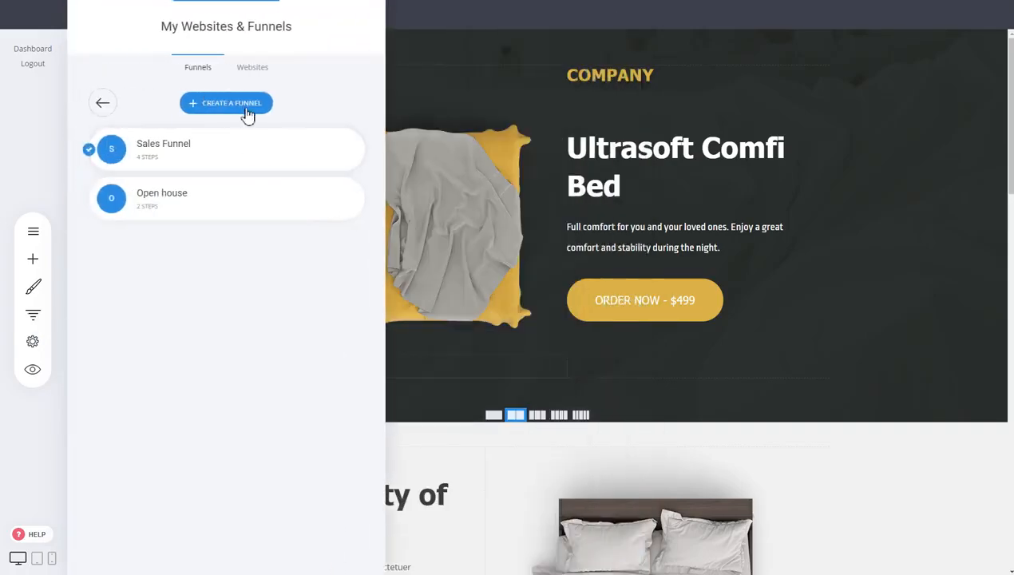
click(248, 107)
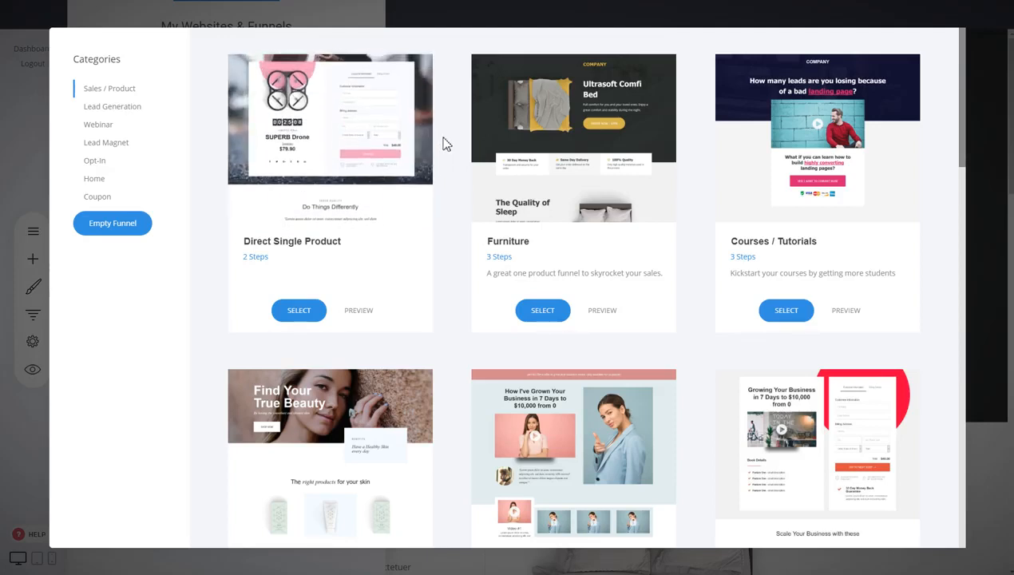
scroll(445, 144, down, 2)
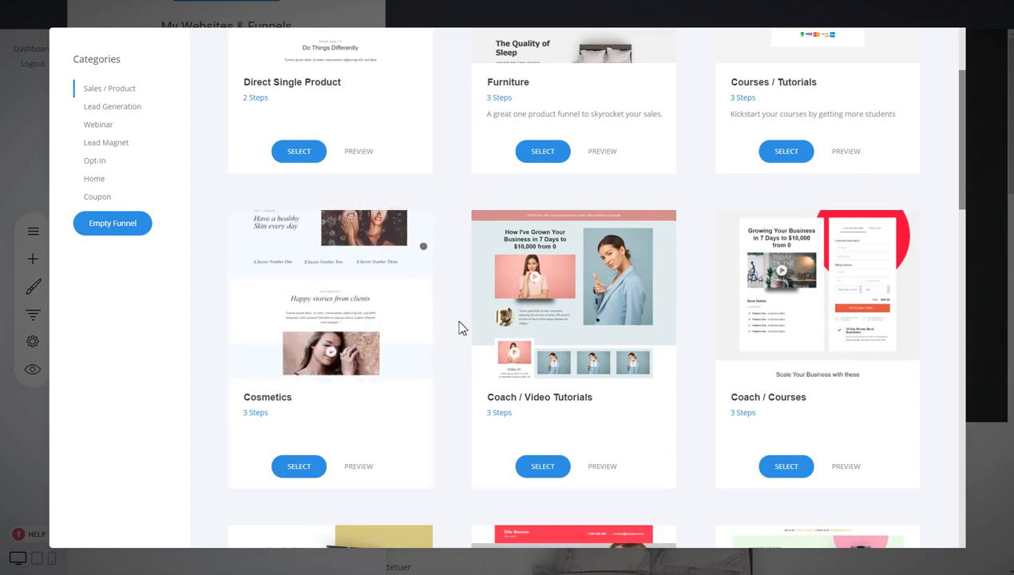
scroll(461, 325, down, 3)
scroll(459, 322, up, 3)
scroll(459, 321, down, 3)
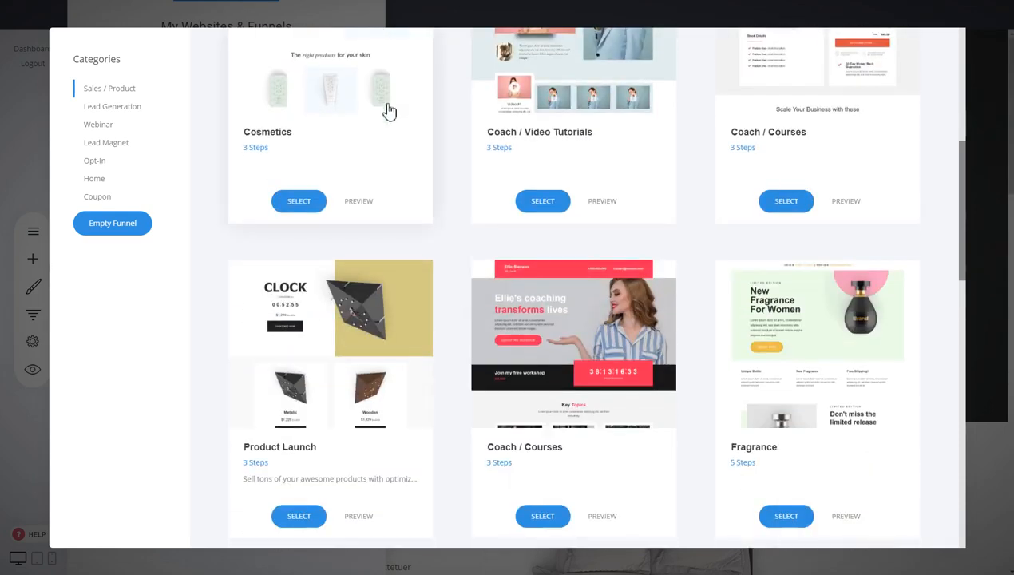
scroll(901, 349, down, 2)
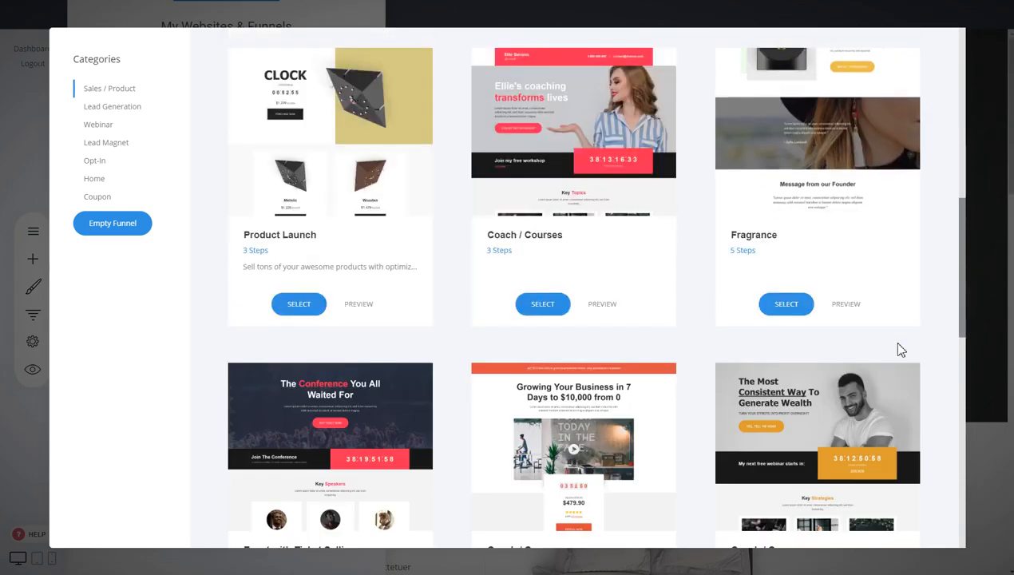
scroll(901, 350, down, 2)
scroll(561, 322, up, 8)
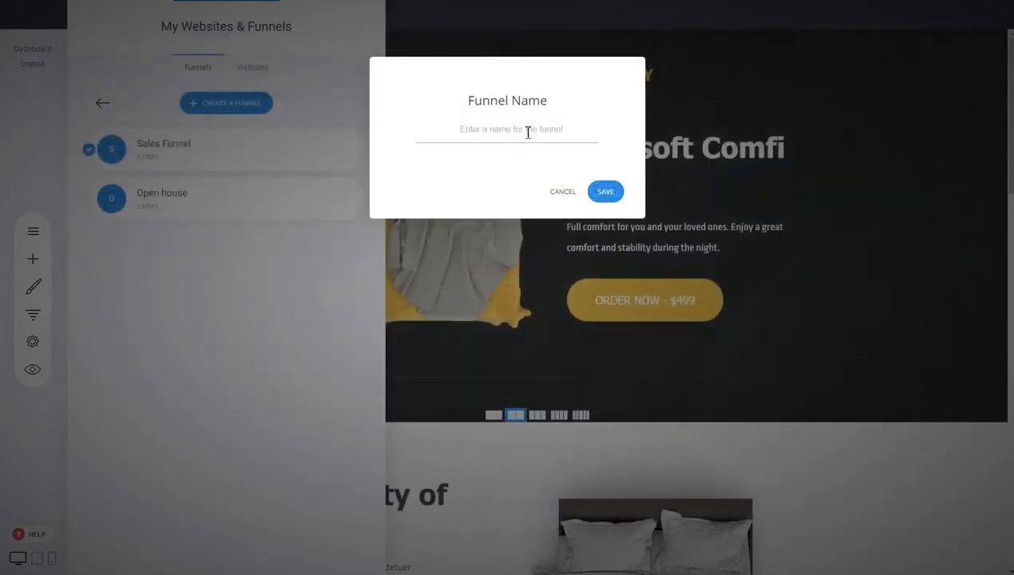
Name the new funnel 'Bedded' and save it
text(Bedded)
click(605, 191)
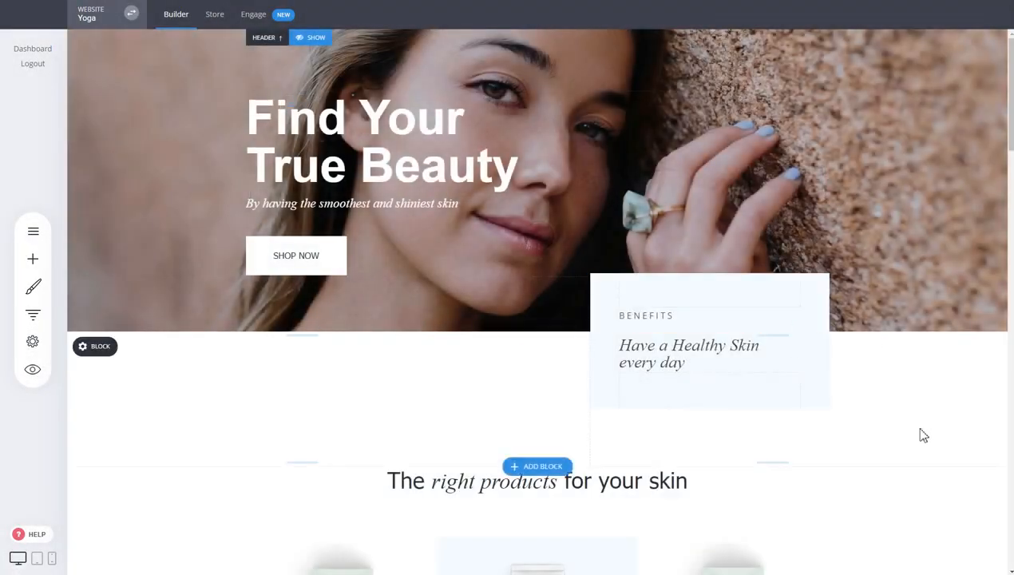
scroll(843, 194, down, 4)
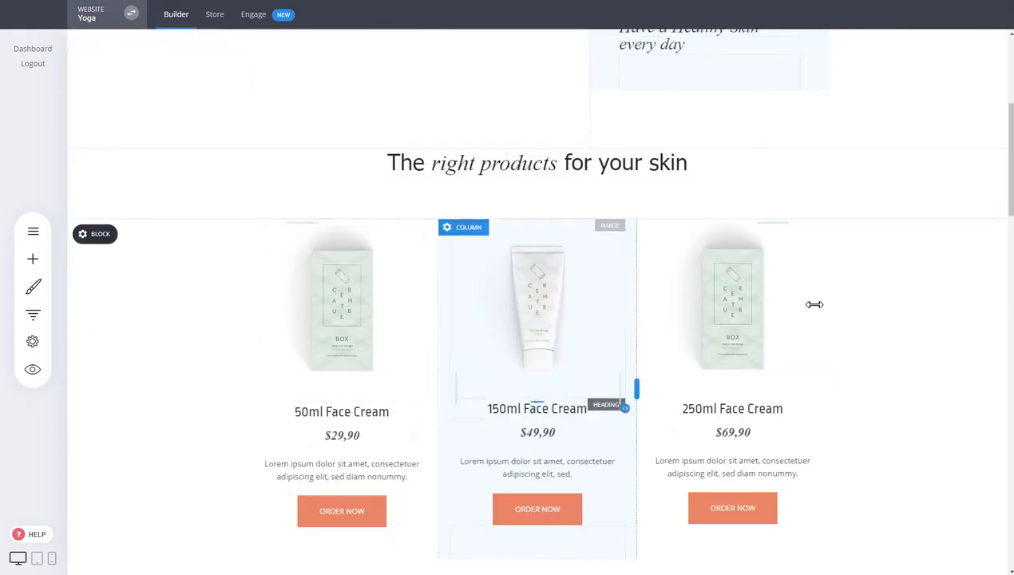
Drag the 50ml Face Cream heading's top padding so it sits slightly lower
scroll(910, 333, down, 4)
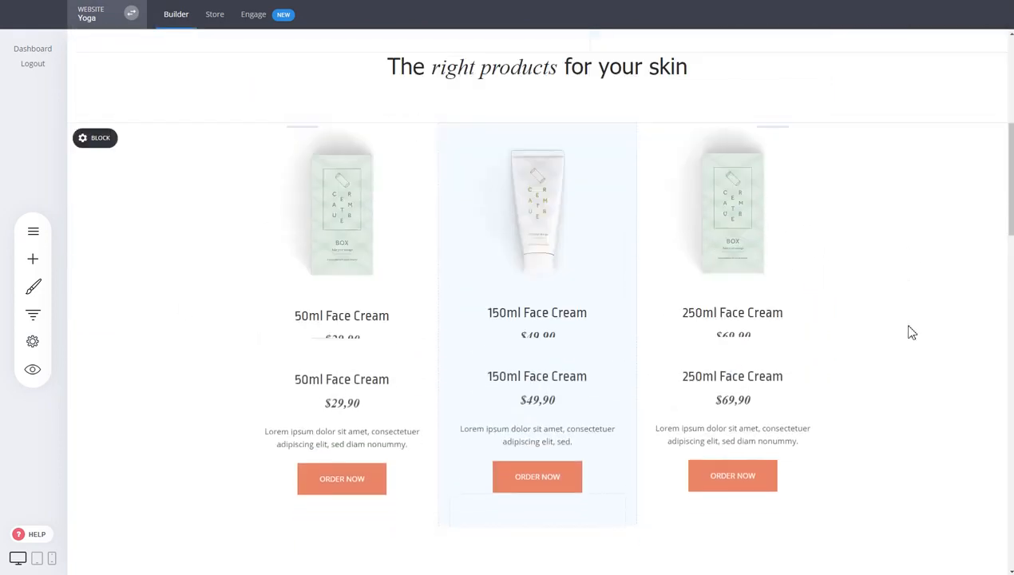
scroll(910, 333, up, 4)
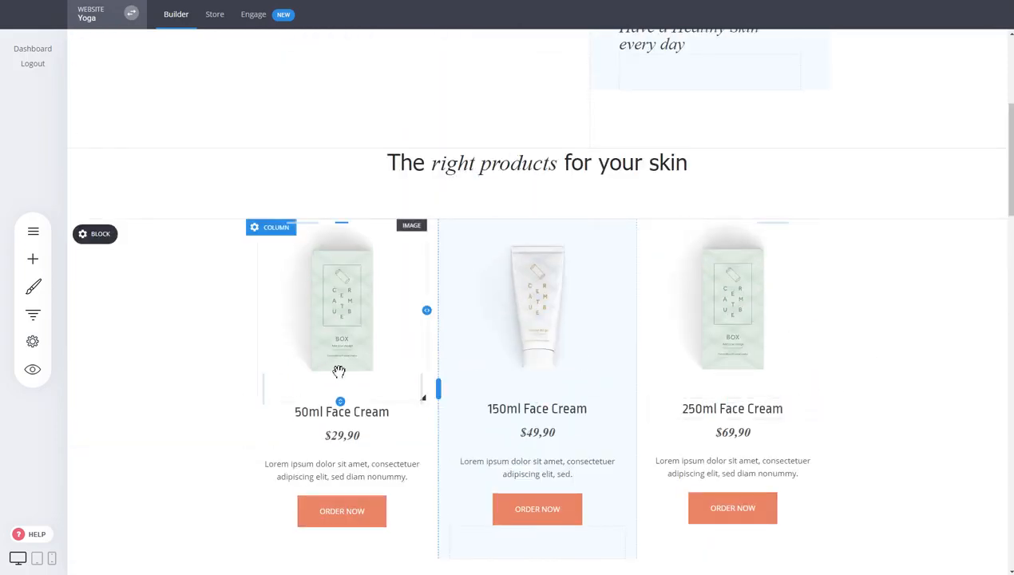
mouse_move(348, 407)
mouse_down()
mouse_move(348, 444)
mouse_move(349, 405)
mouse_up()
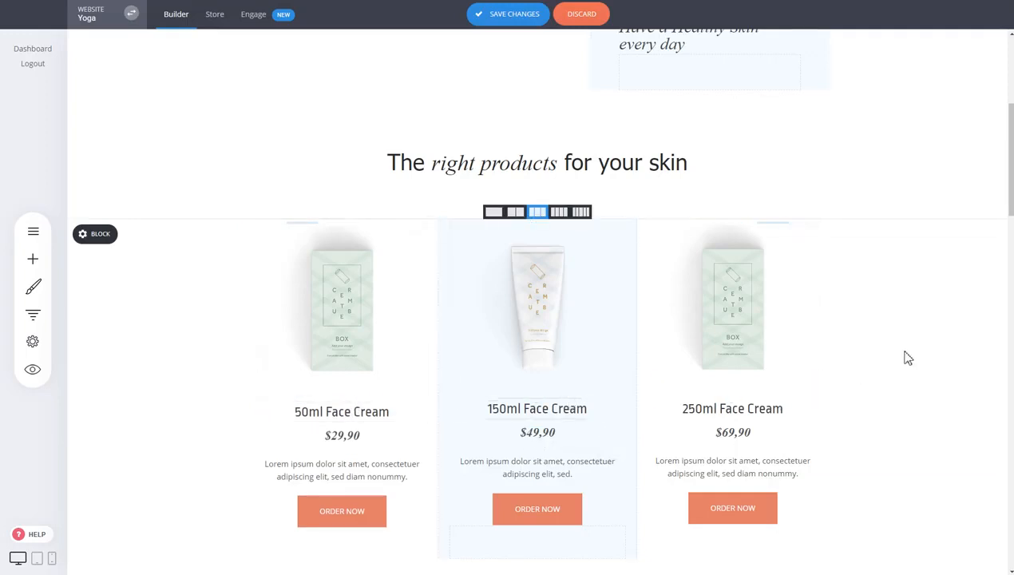
scroll(360, 400, down, 2)
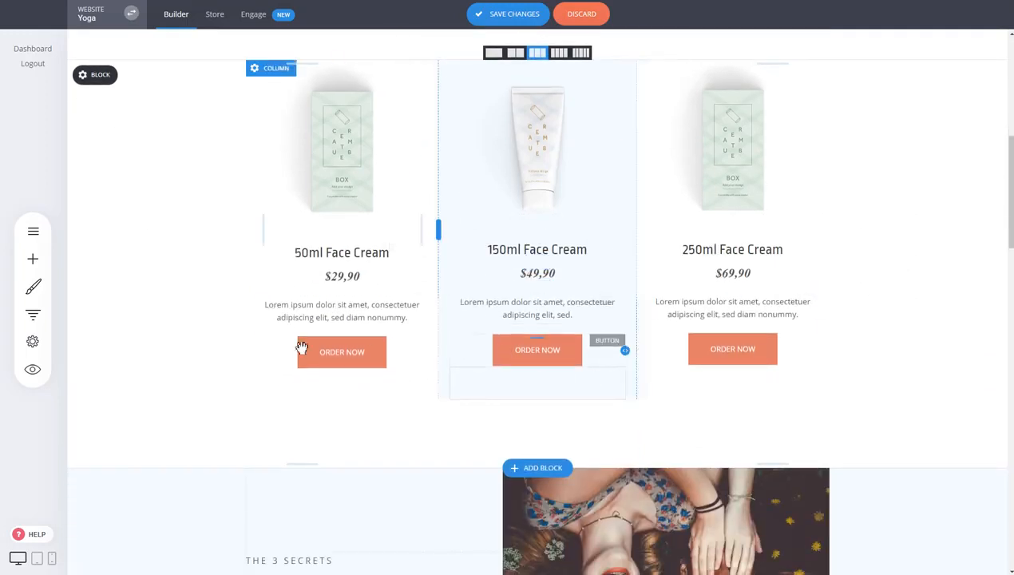
Link the 50ml ORDER NOW button to the store, adding Yoga for Newbies to cart
click(375, 357)
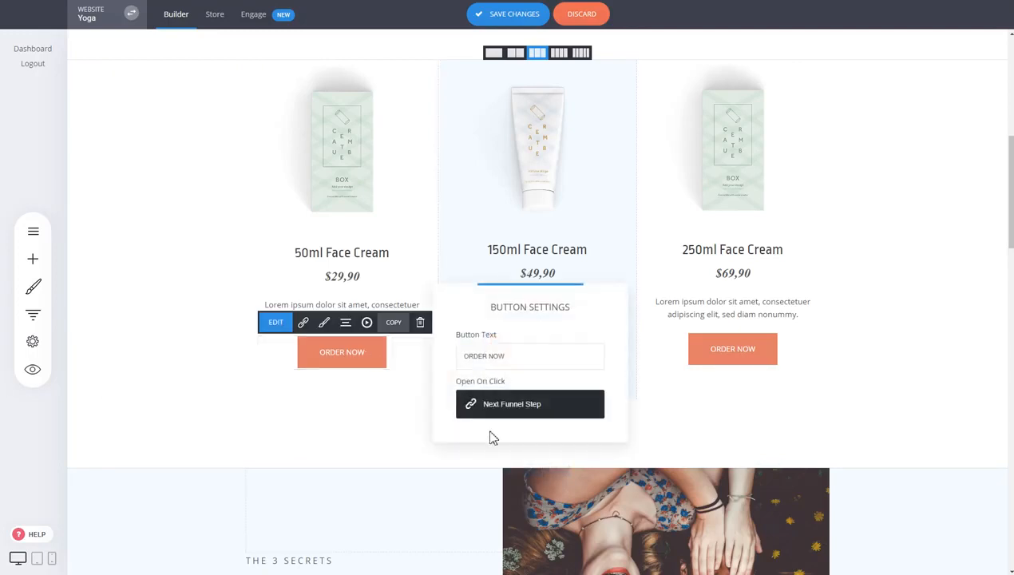
click(564, 420)
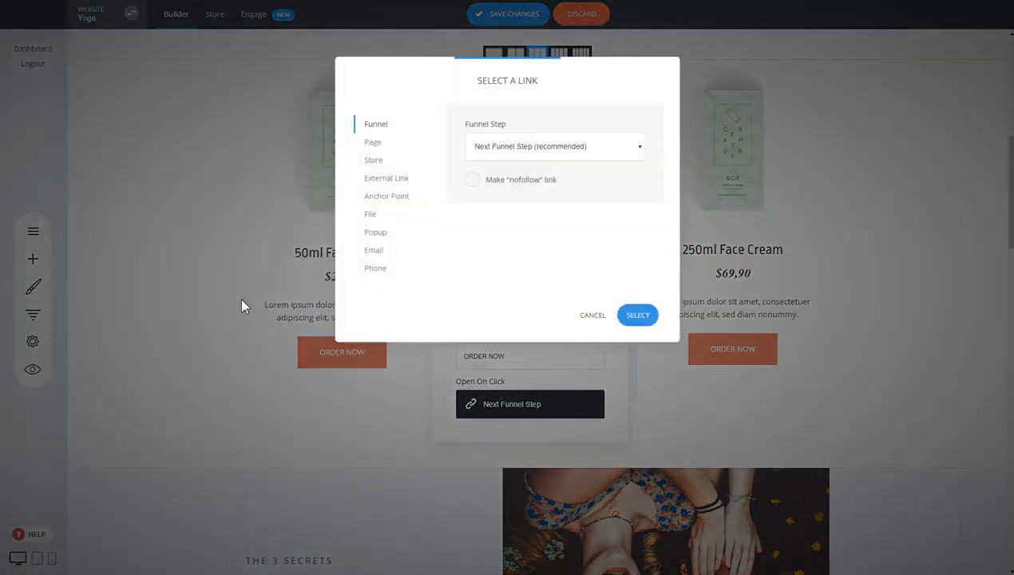
click(398, 166)
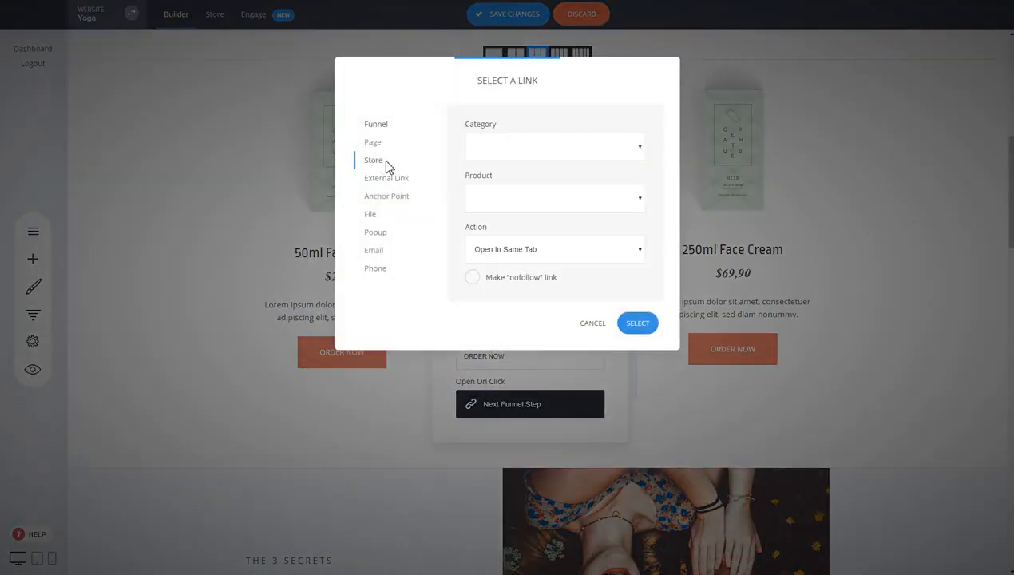
click(552, 209)
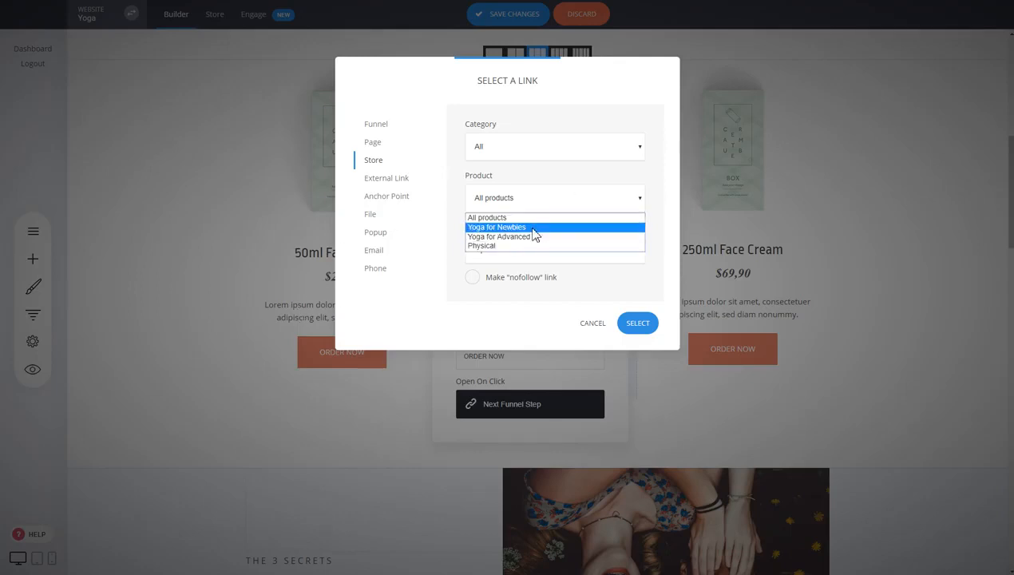
click(495, 228)
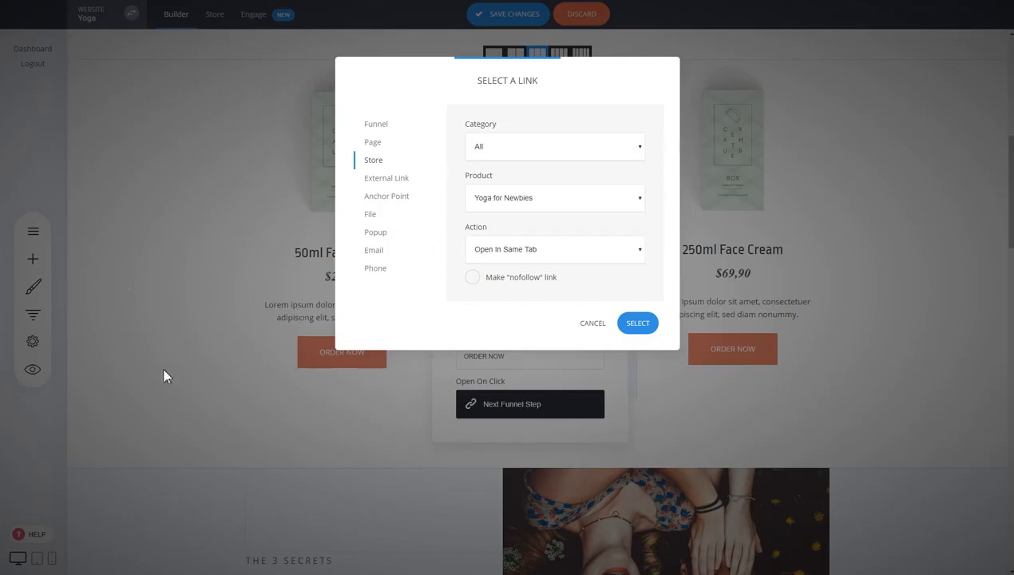
click(512, 254)
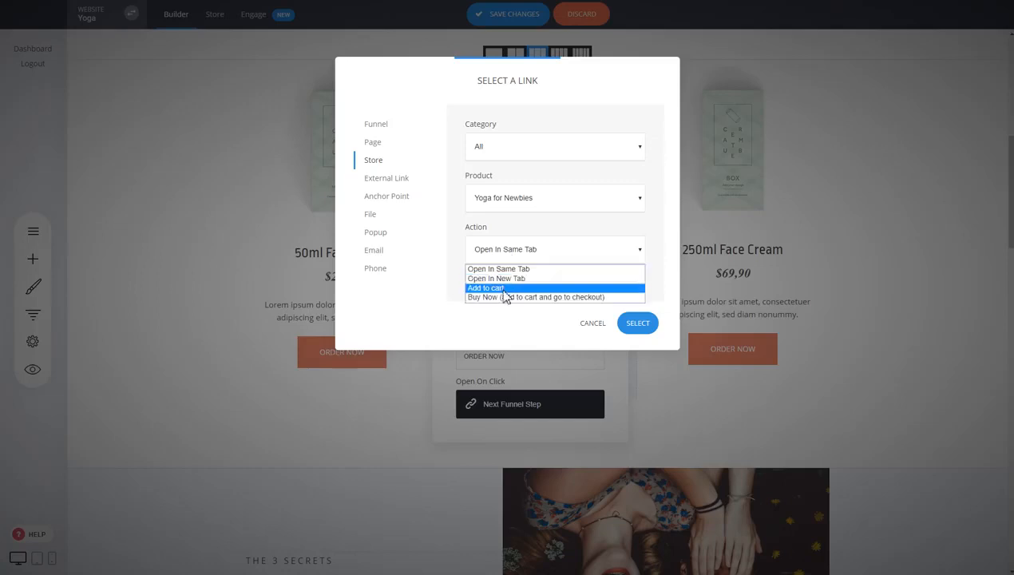
click(504, 289)
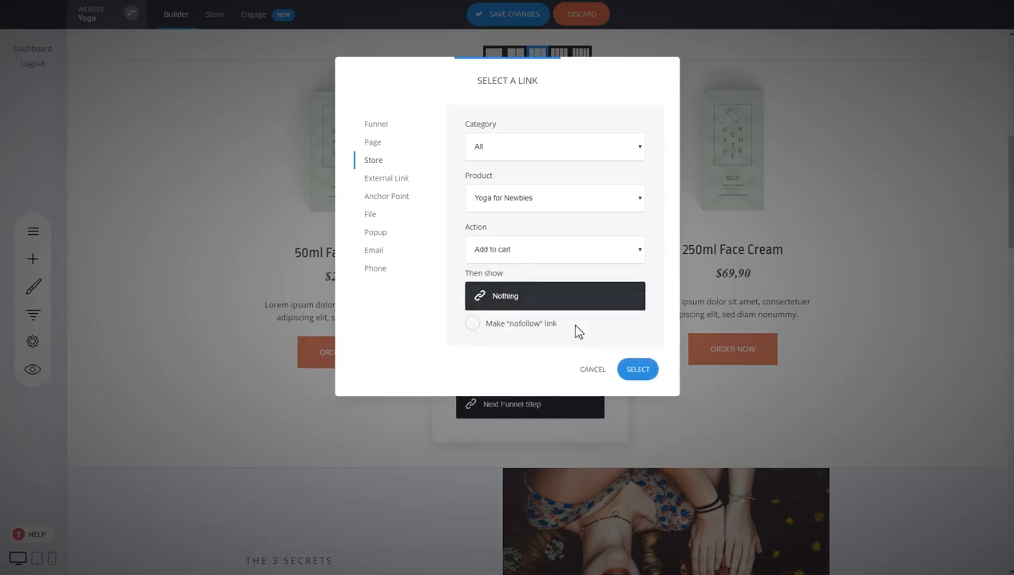
click(636, 370)
click(390, 361)
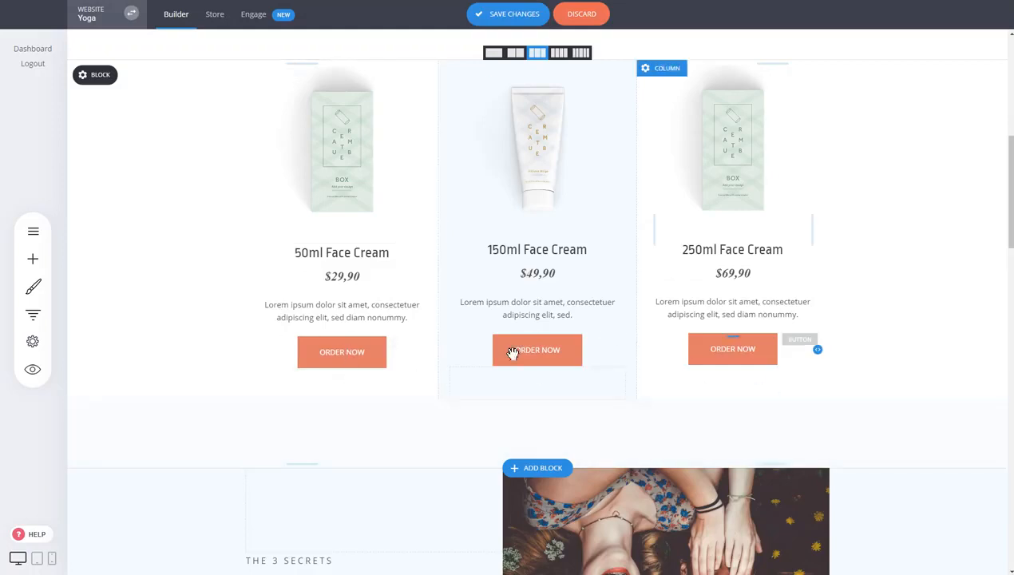
Set the 250ml ORDER NOW button to Buy Now Yoga for Advanced, going to checkout
click(536, 353)
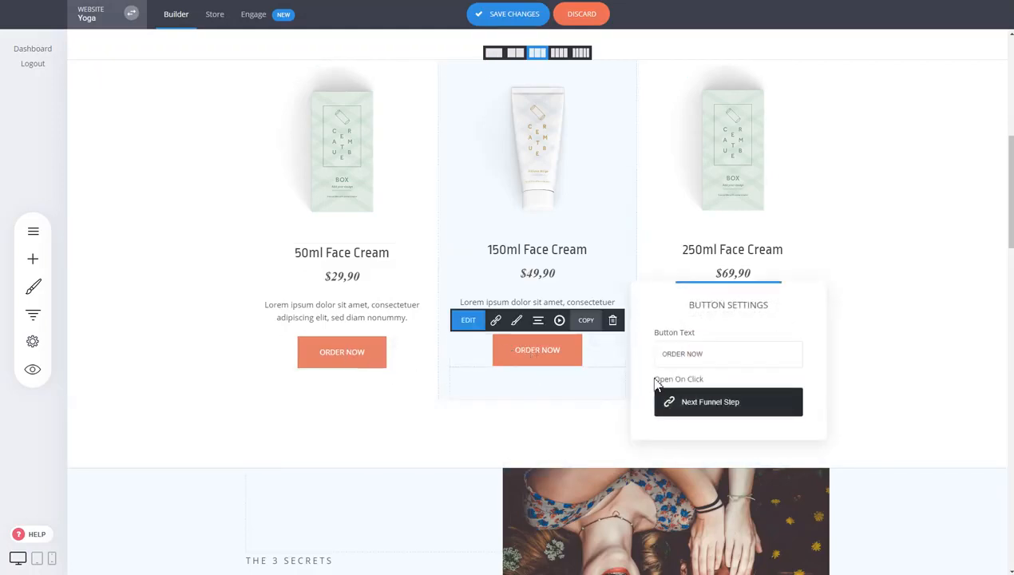
click(723, 409)
click(374, 159)
click(558, 197)
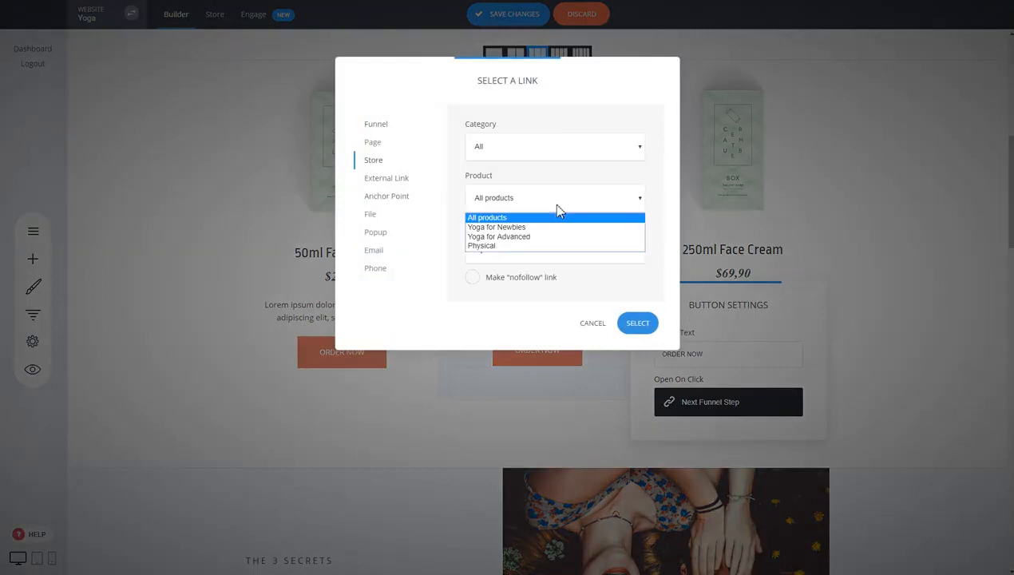
click(536, 237)
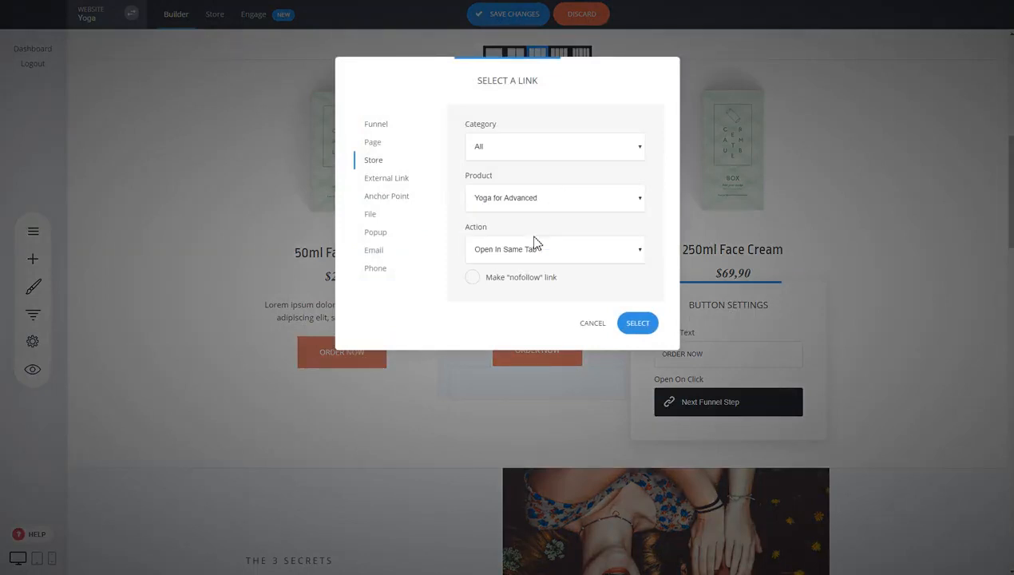
click(531, 252)
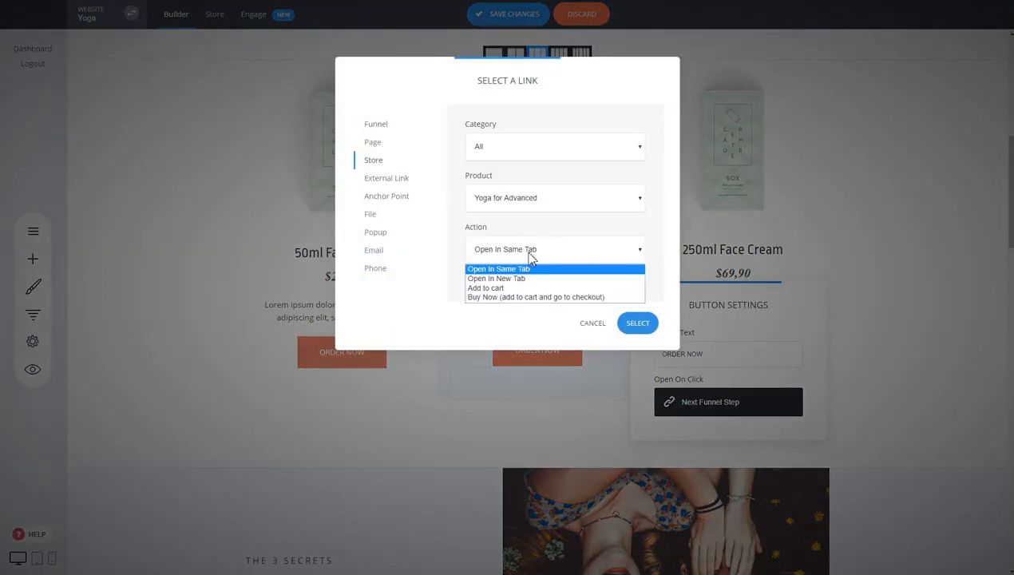
click(520, 298)
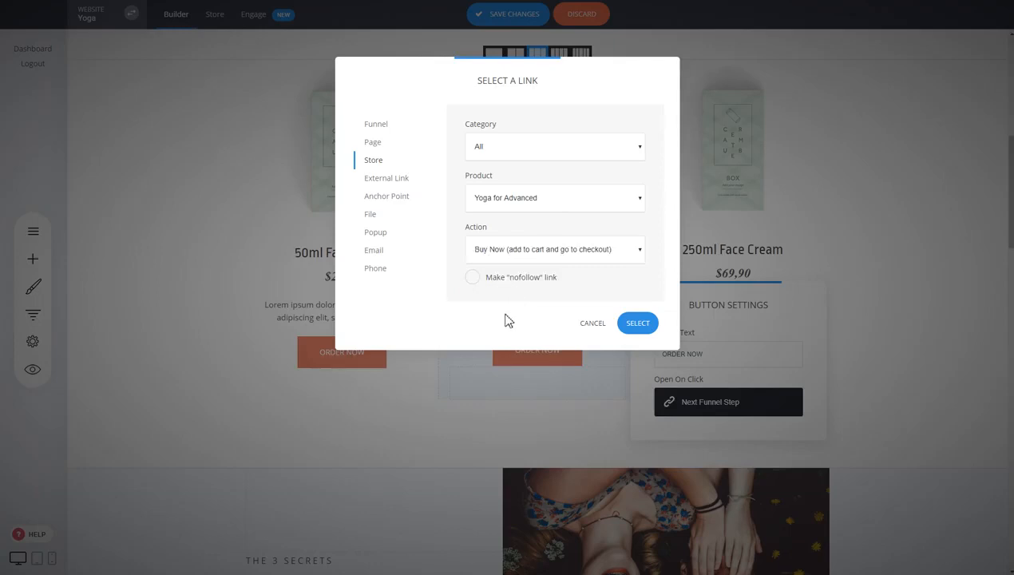
click(639, 324)
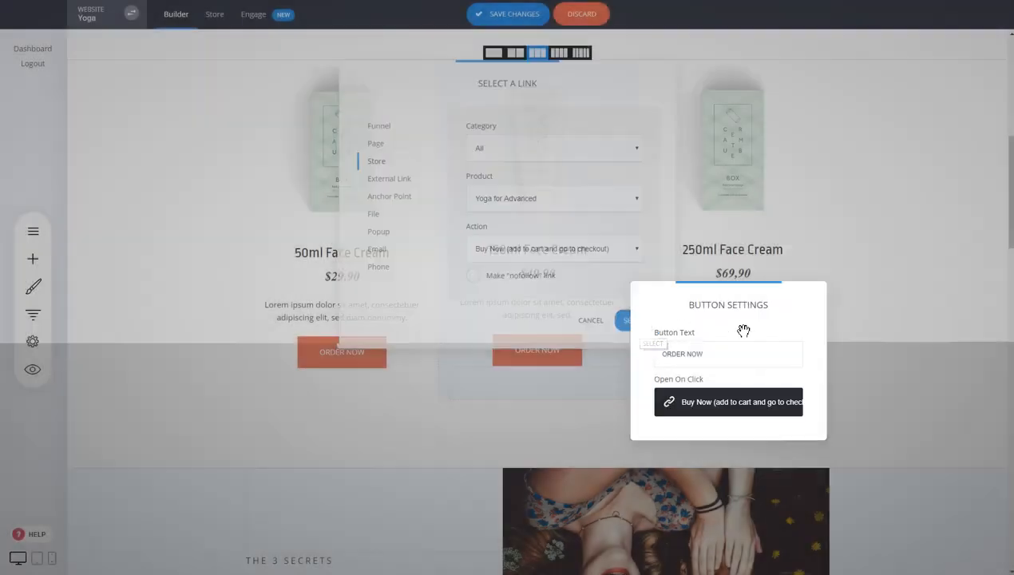
click(727, 345)
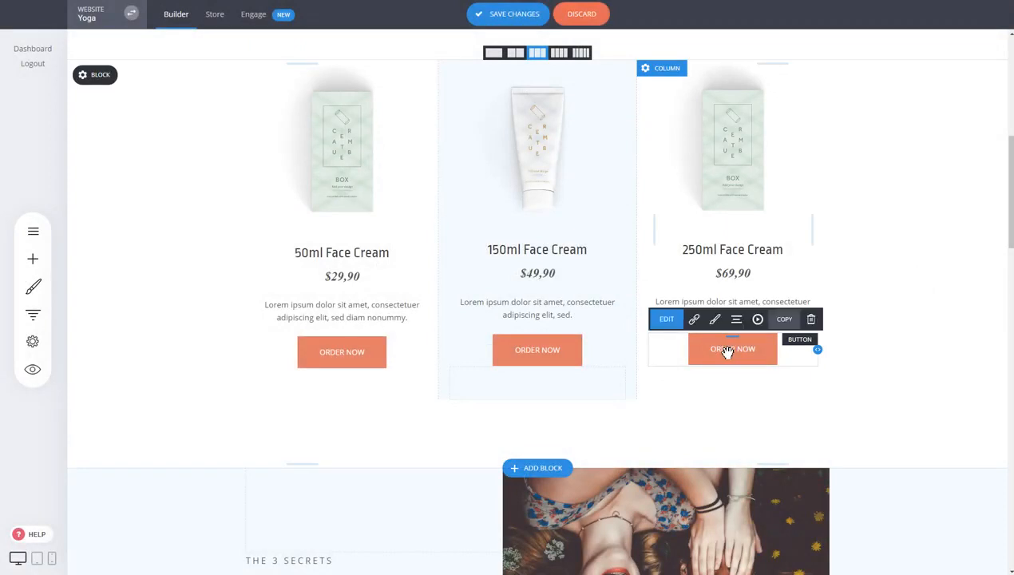
Make the 150ml ORDER NOW button add the Physical store product to the cart
click(667, 319)
click(529, 401)
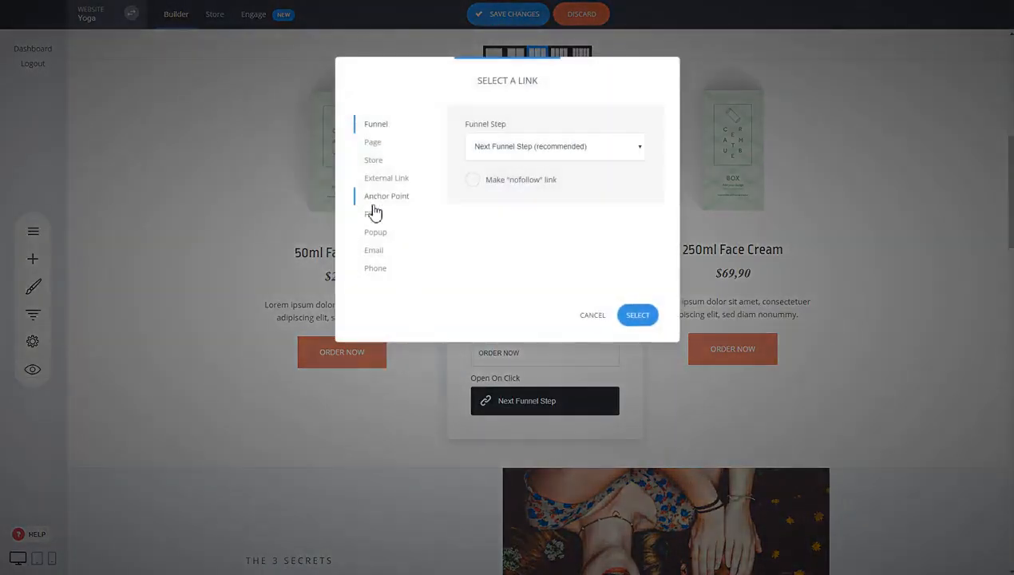
click(373, 159)
click(520, 198)
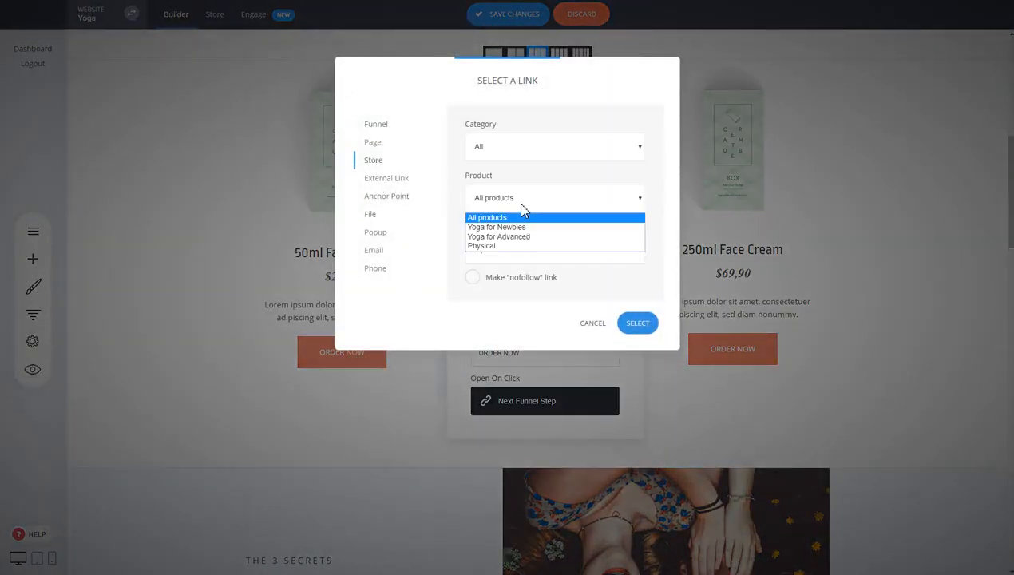
click(498, 247)
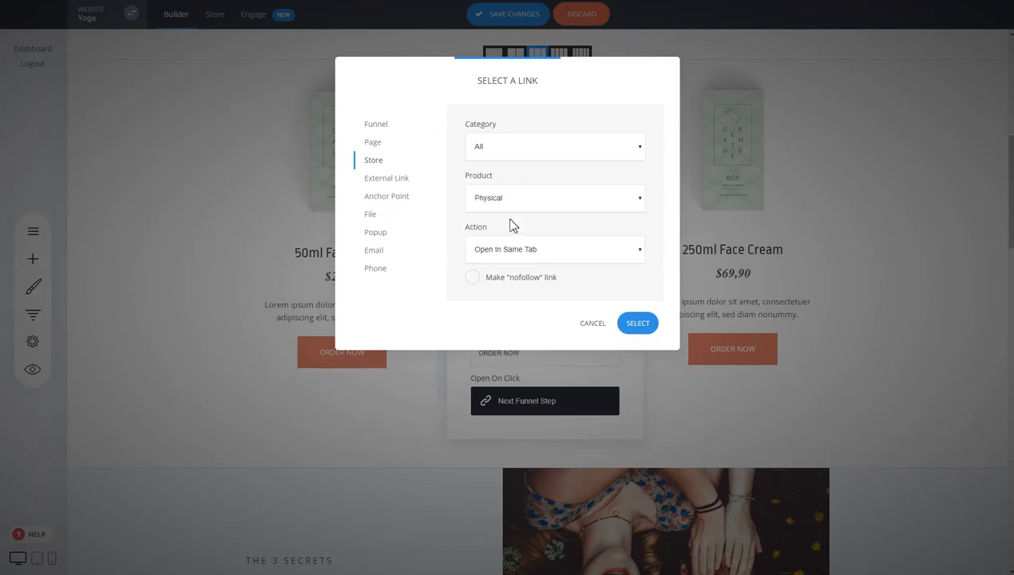
click(520, 252)
click(511, 285)
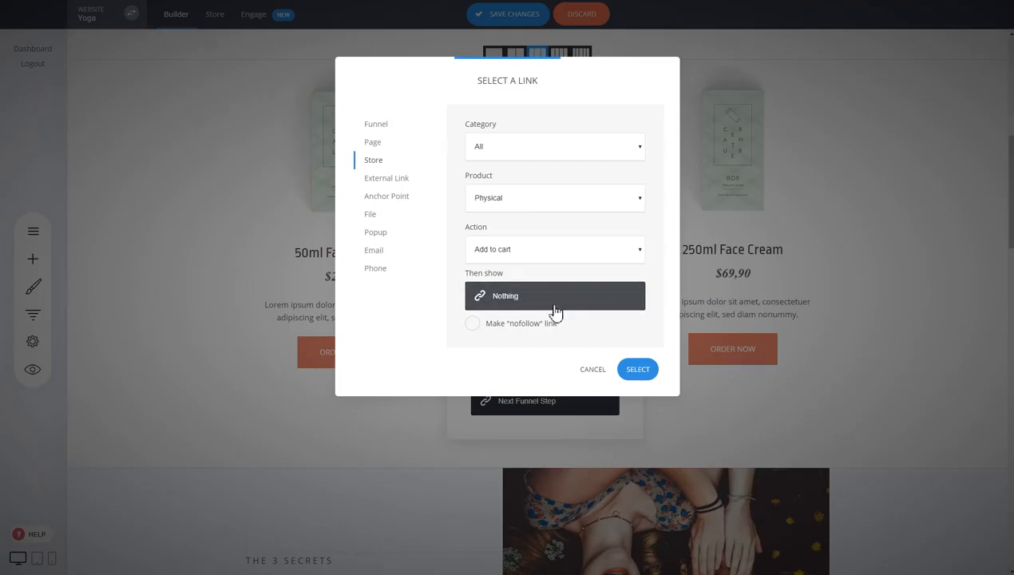
click(639, 371)
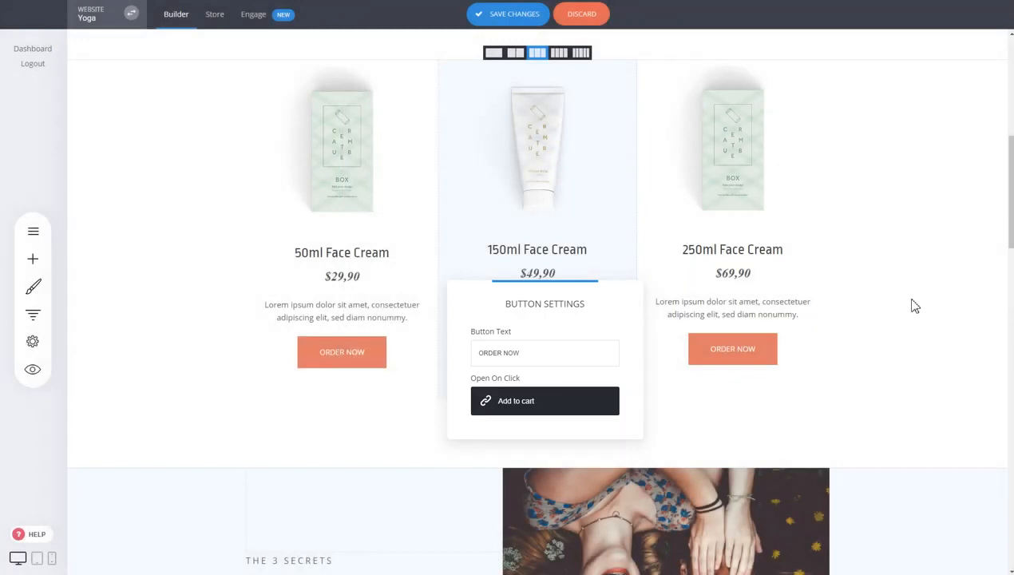
click(388, 423)
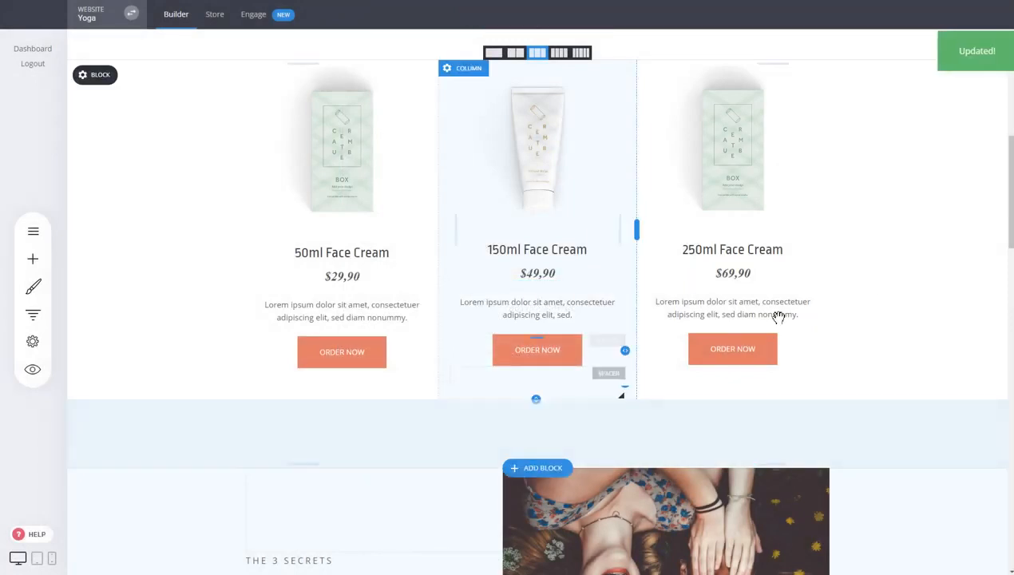
Bring up the Funnel Controls panel listing the funnel steps
scroll(671, 271, up, 3)
scroll(476, 267, down, 2)
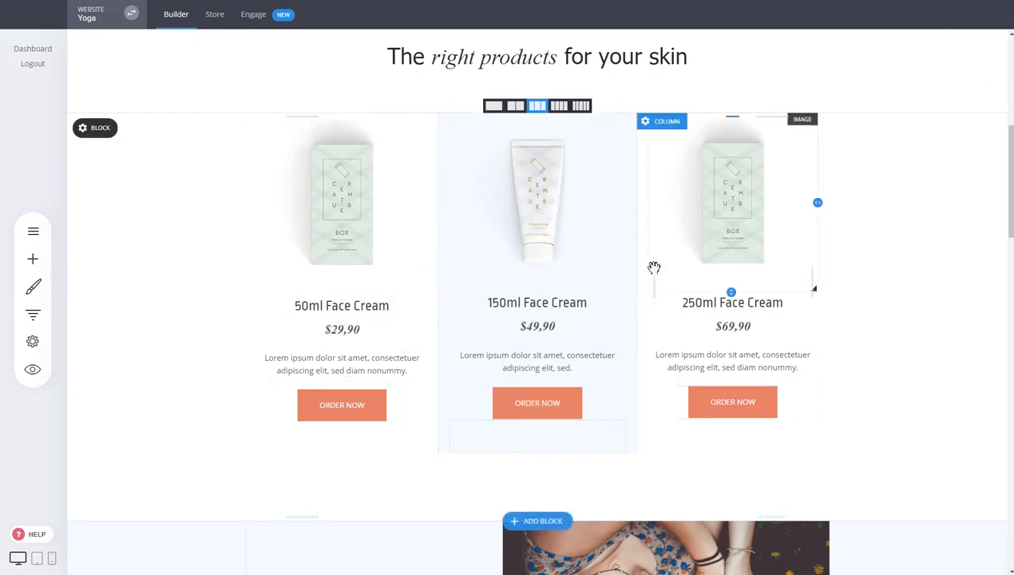
click(35, 320)
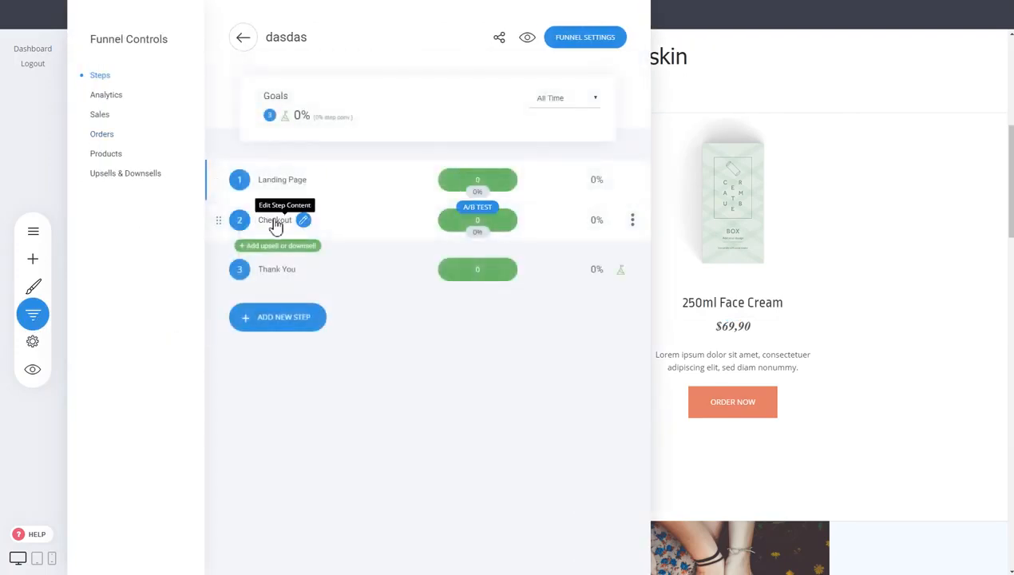
Switch the Checkout step's form products to Cart Checkout and save the page
click(274, 225)
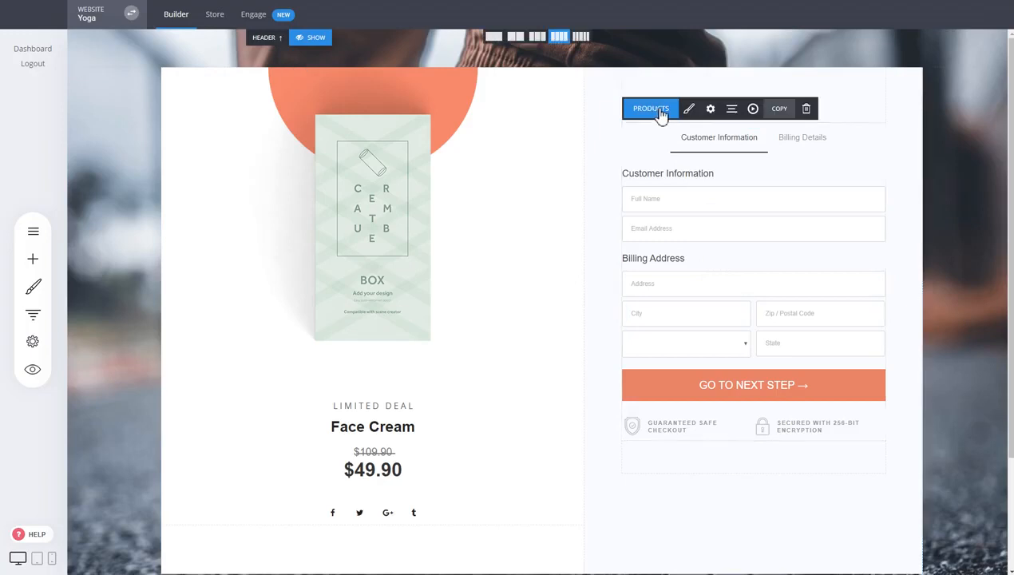
click(650, 109)
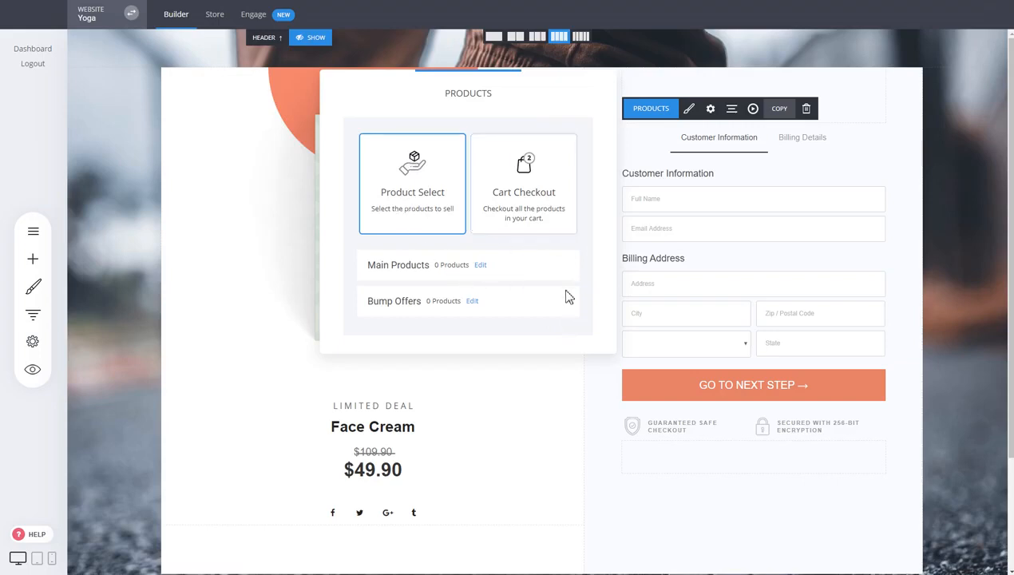
click(537, 223)
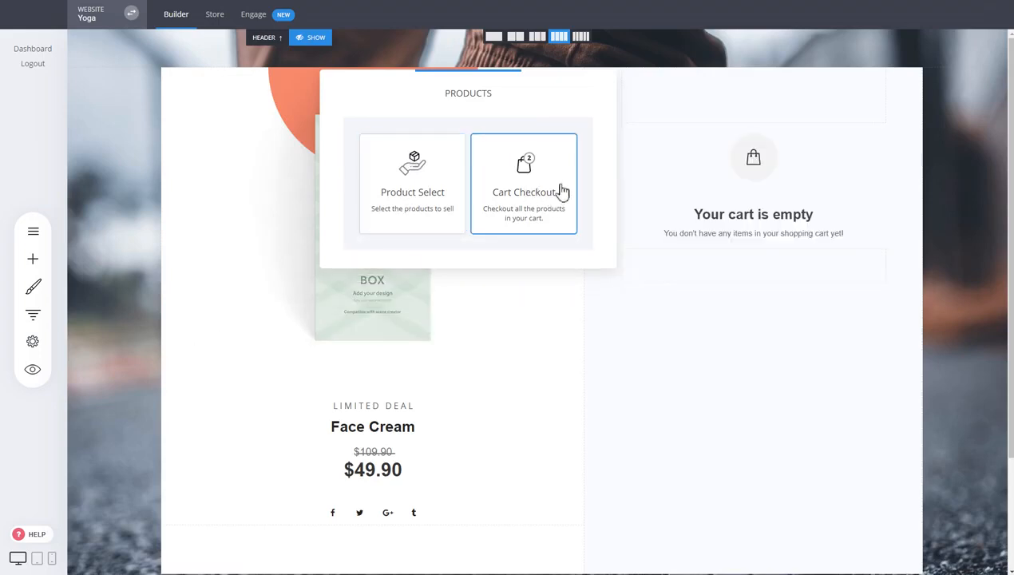
click(717, 323)
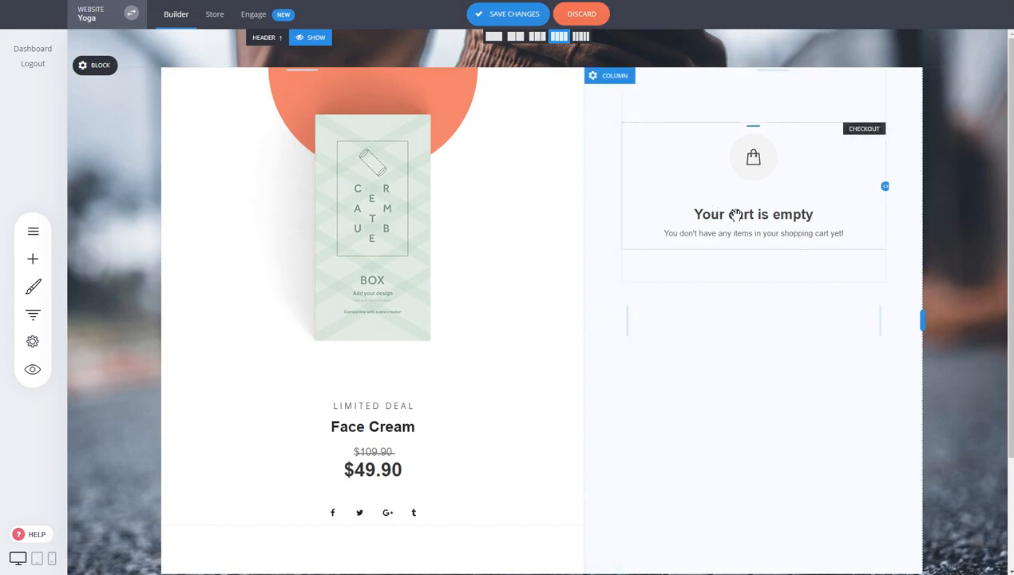
click(520, 21)
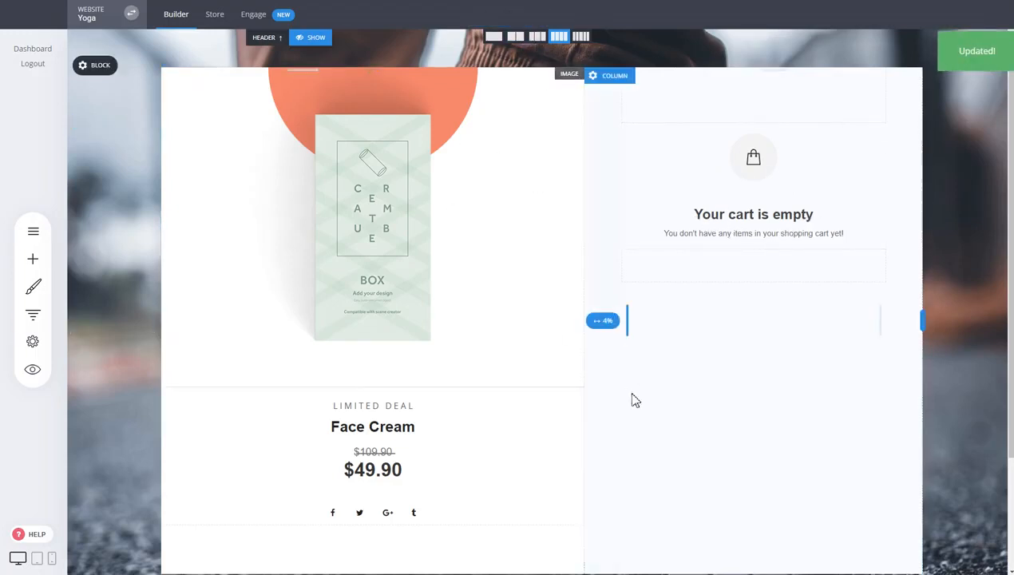
scroll(650, 402, down, 2)
click(33, 315)
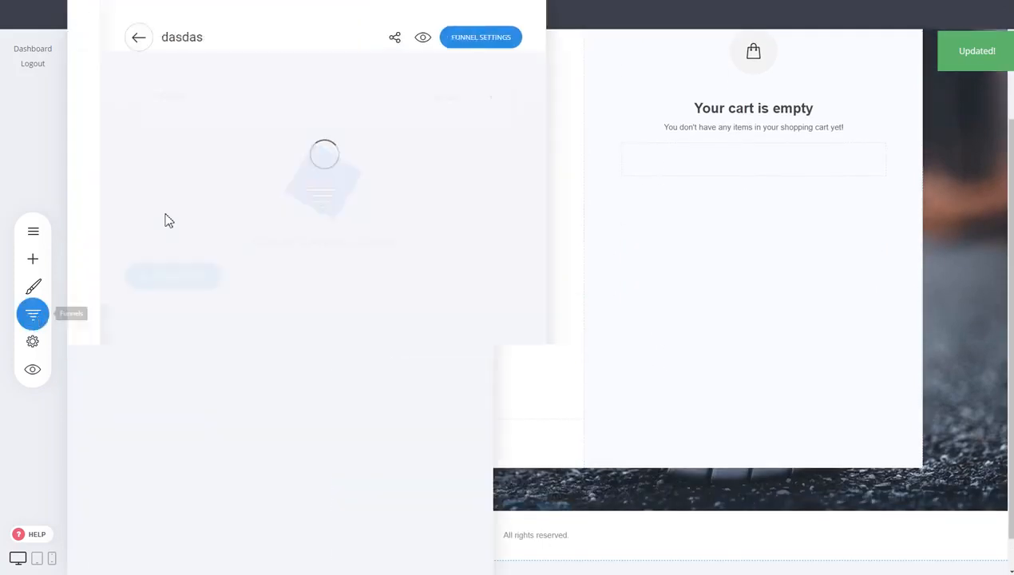
Preview the Landing Page step and order the 50ml Face Cream
click(271, 189)
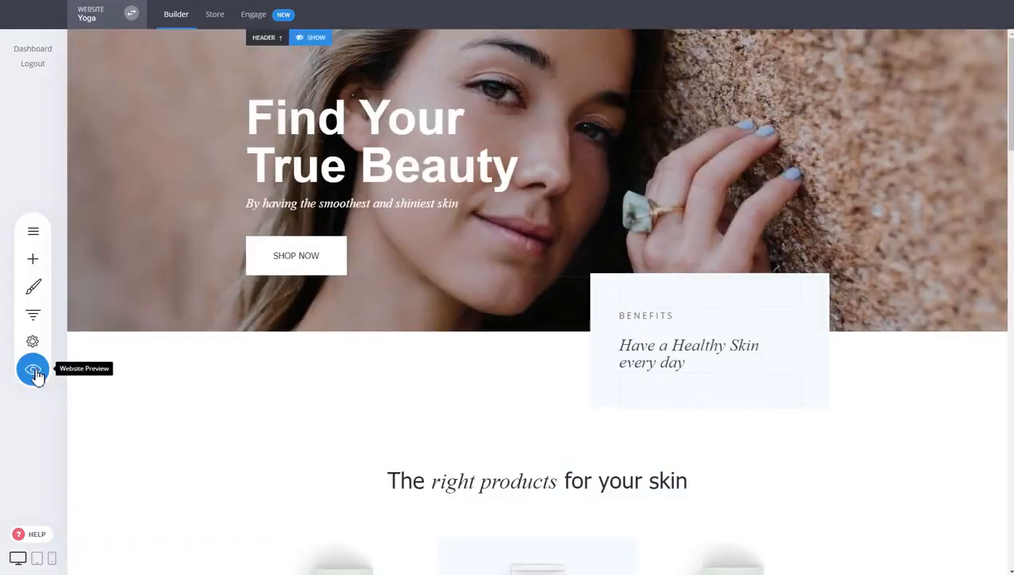
click(34, 370)
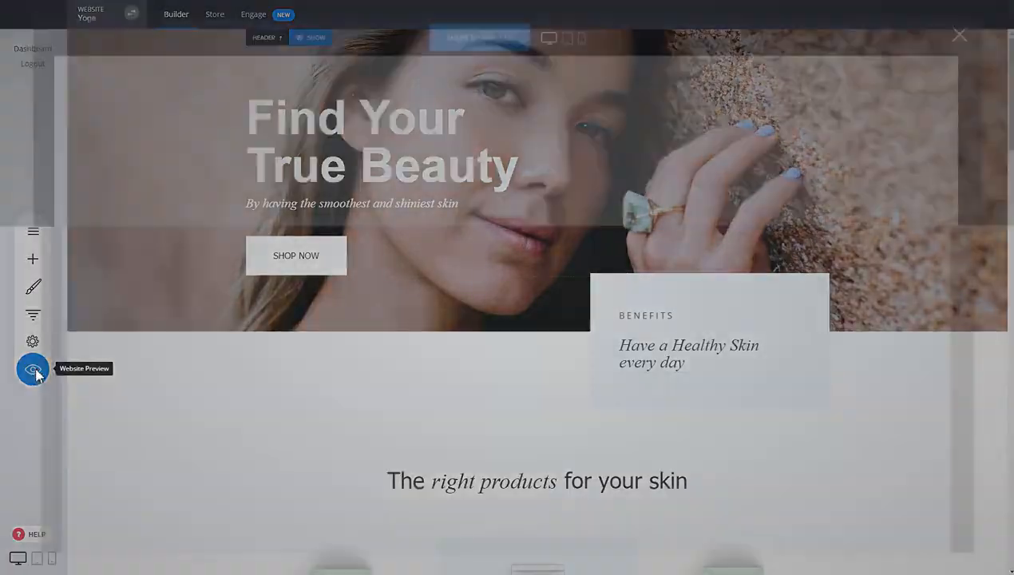
scroll(792, 215, down, 3)
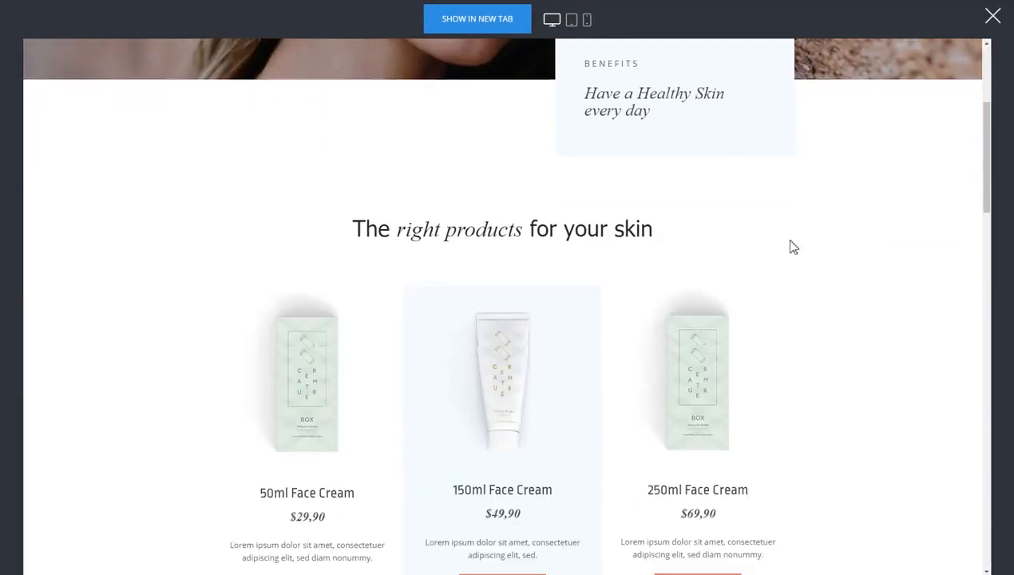
scroll(756, 289, down, 2)
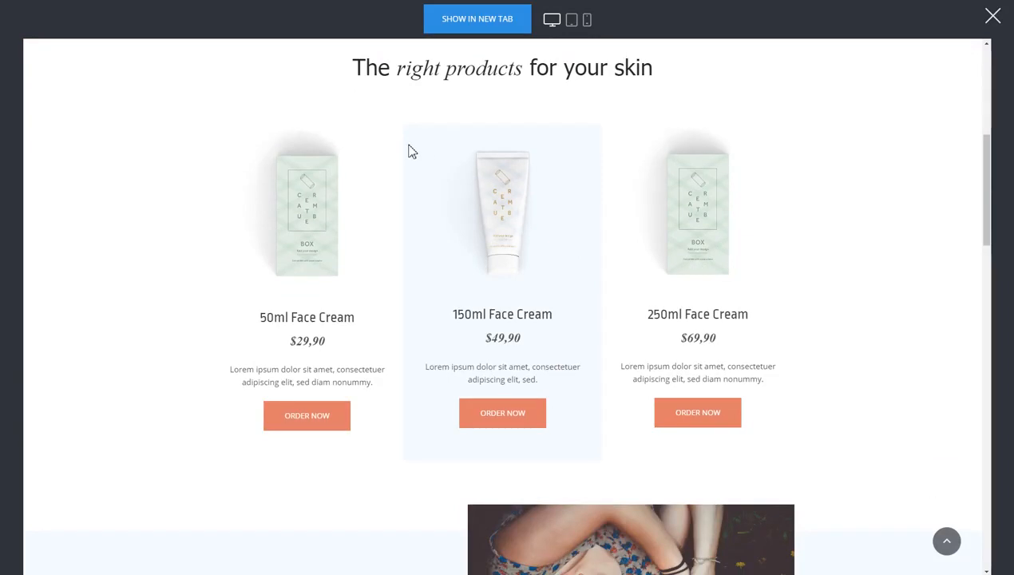
scroll(399, 168, down, 1)
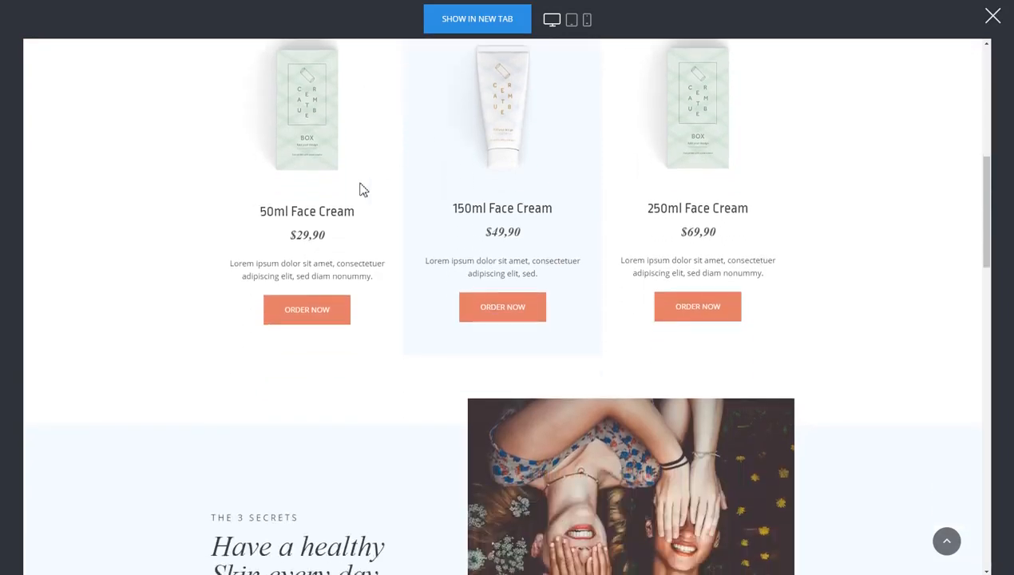
click(307, 319)
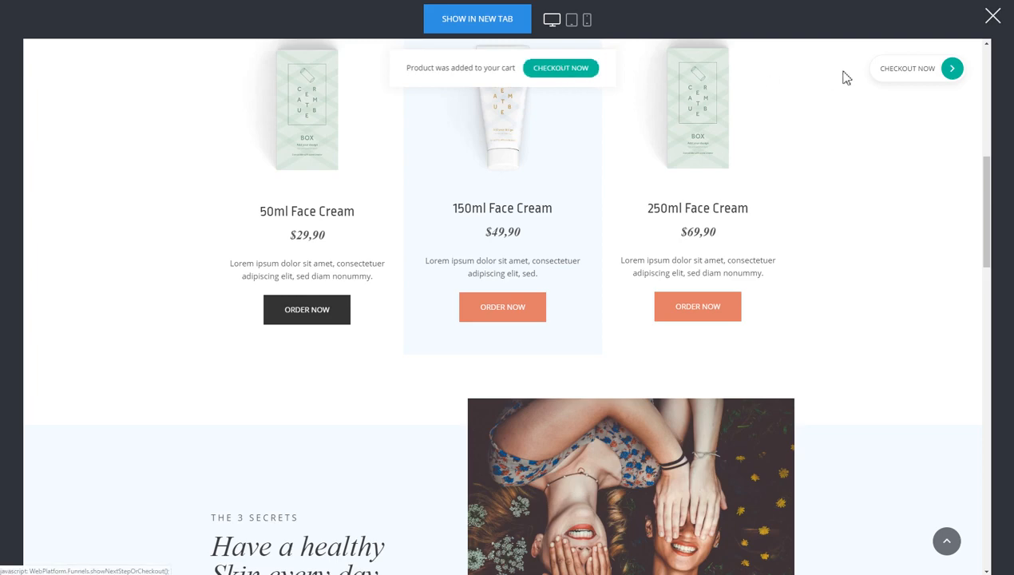
Order the 250ml Face Cream and proceed to checkout from the cart notice
scroll(884, 149, down, 2)
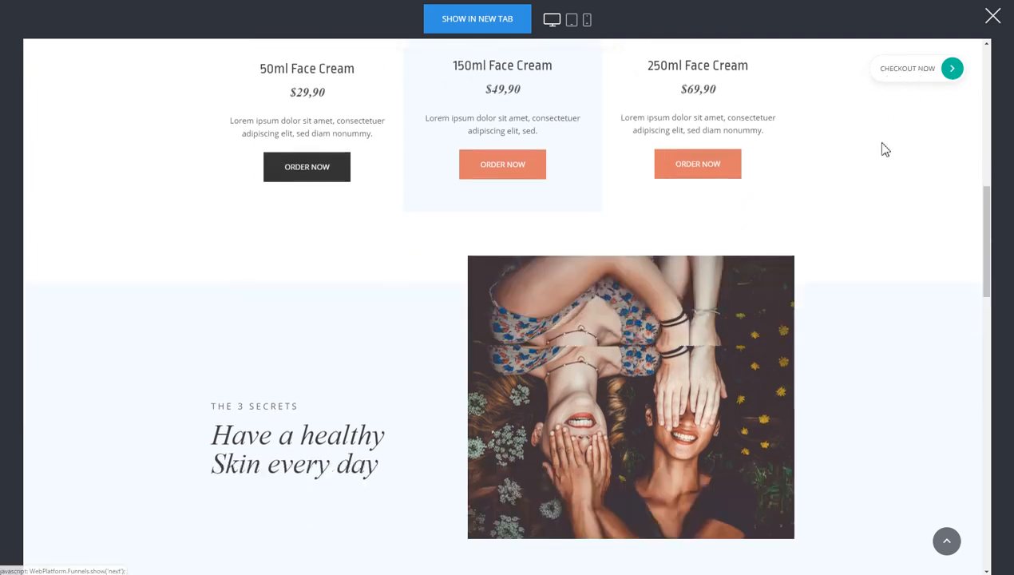
scroll(878, 220, up, 8)
scroll(881, 220, down, 4)
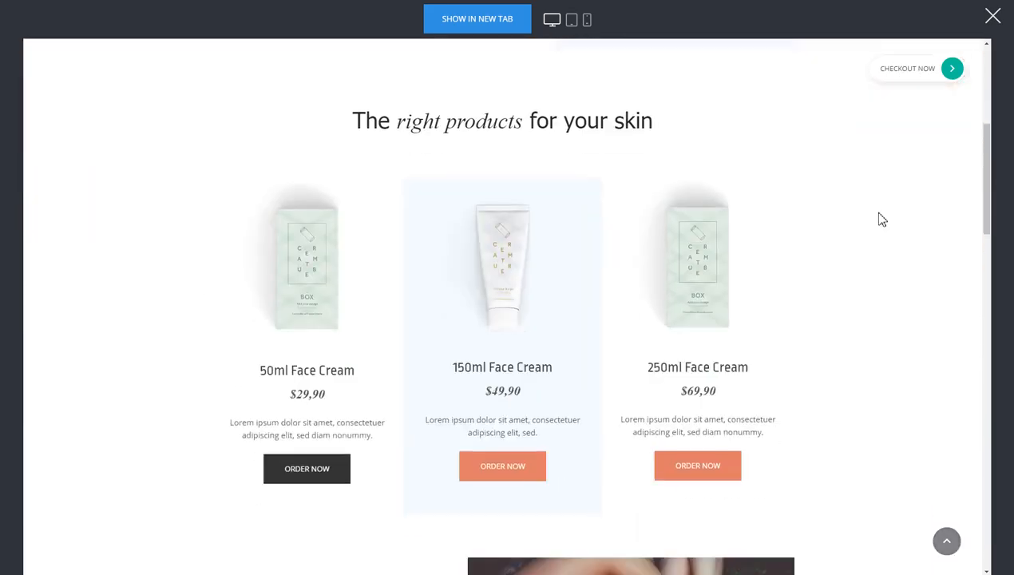
scroll(881, 219, down, 3)
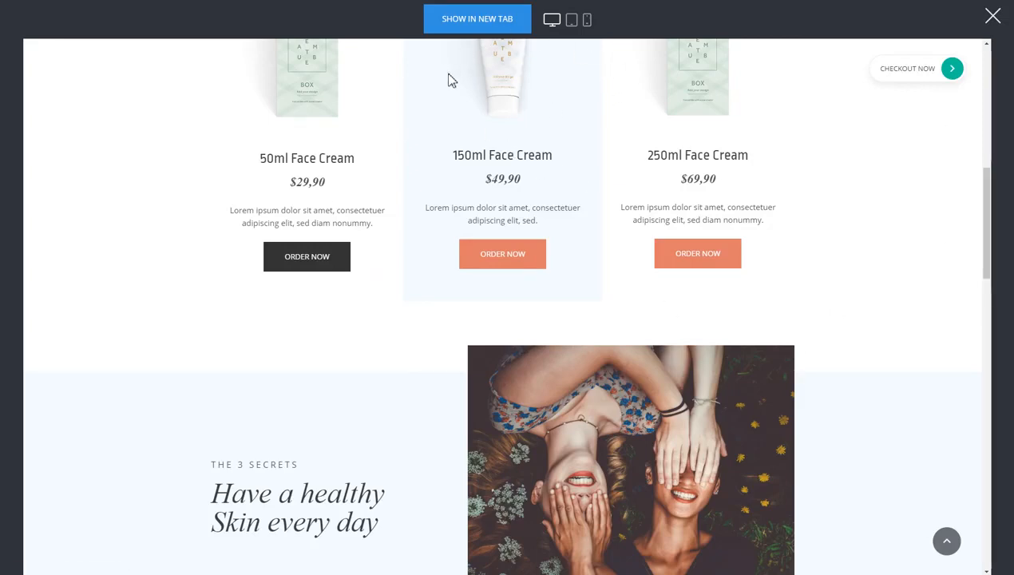
scroll(822, 222, down, 3)
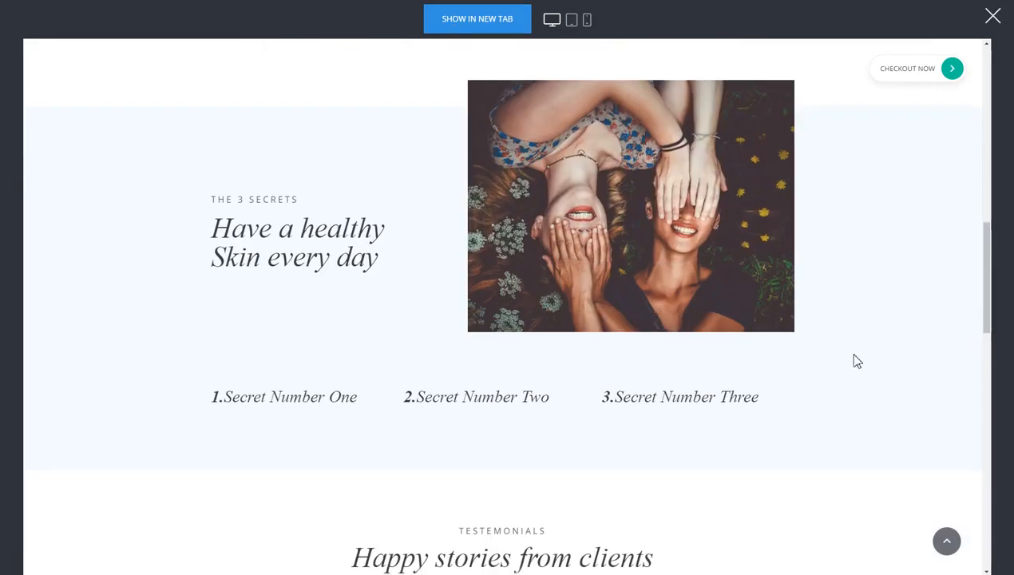
scroll(853, 358, down, 3)
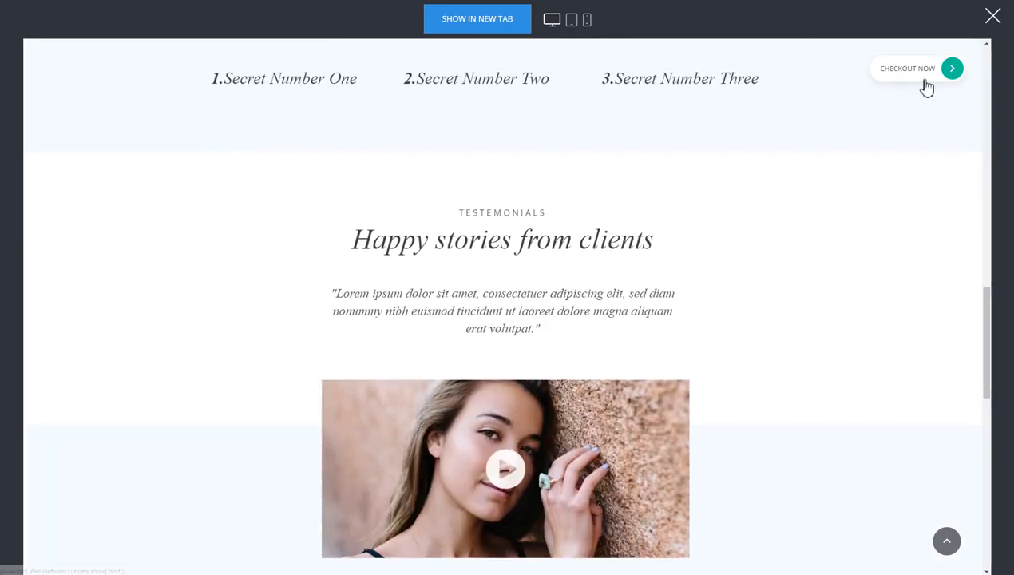
scroll(842, 279, up, 10)
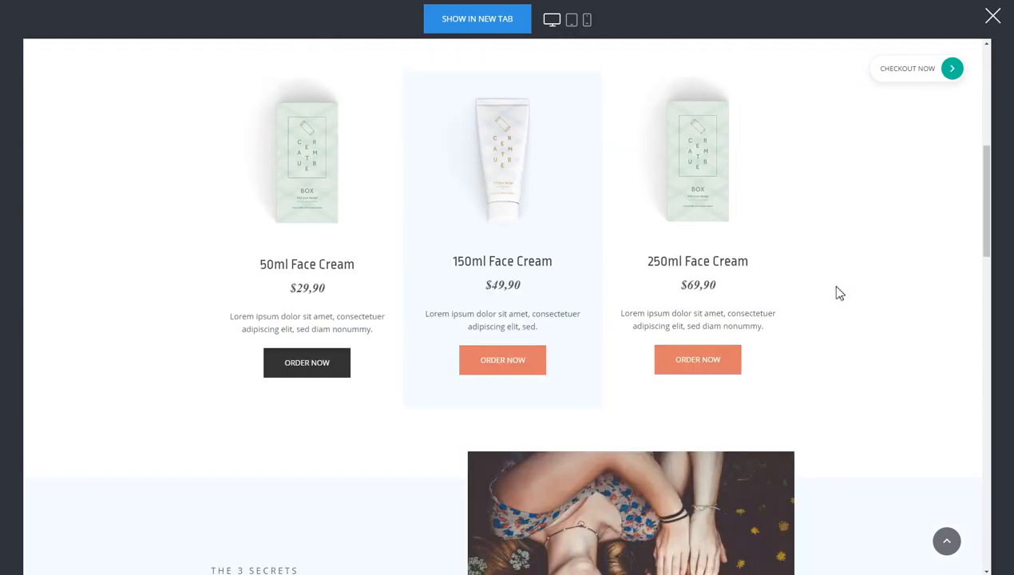
scroll(838, 292, down, 3)
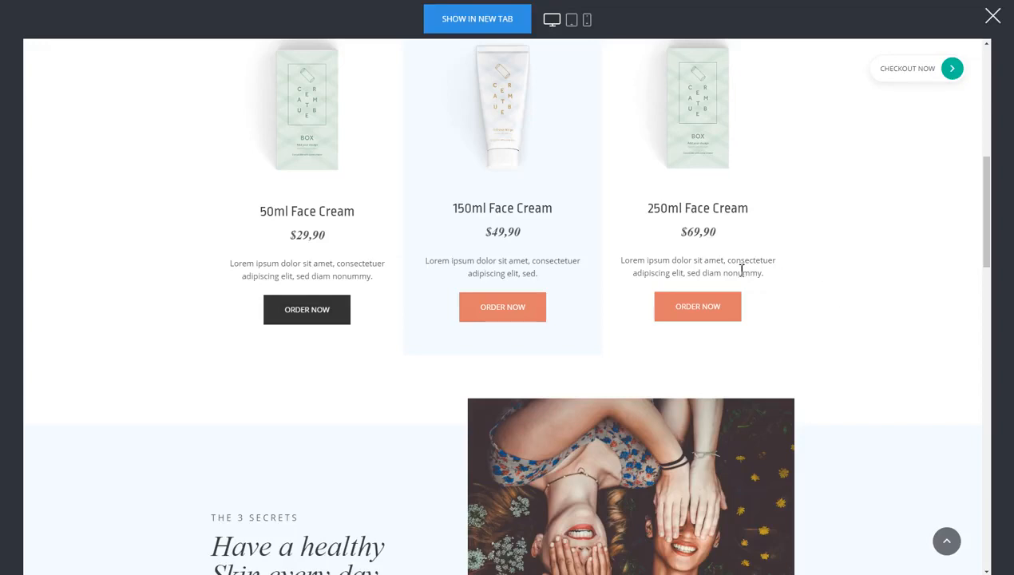
click(693, 312)
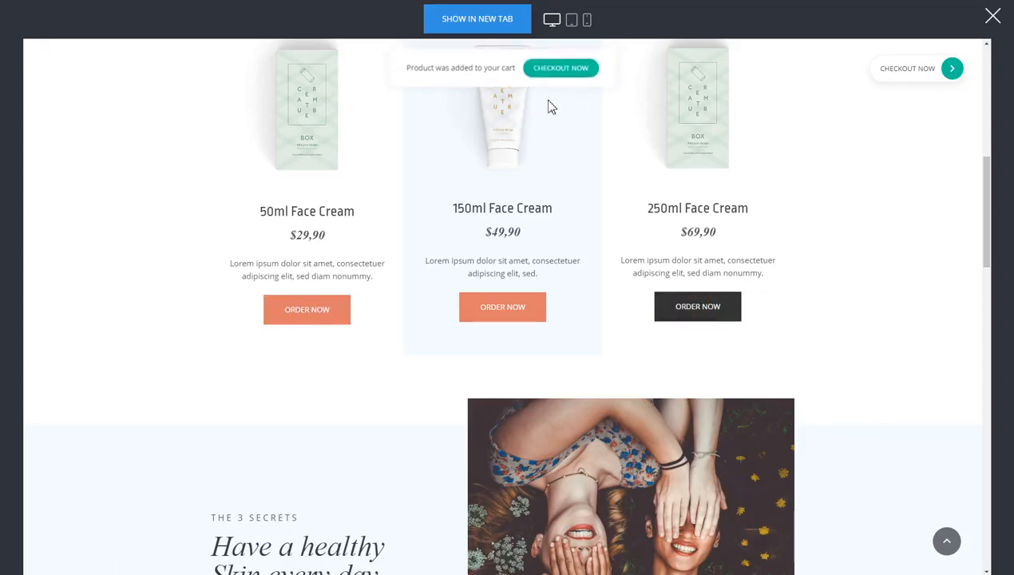
click(592, 70)
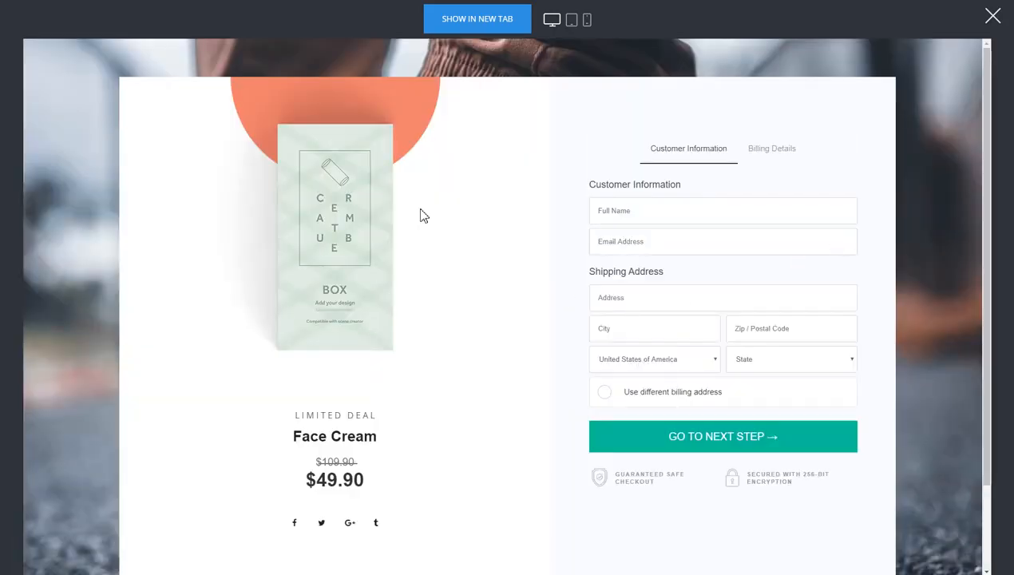
Fill in the customer's name, e-mail and a saved shipping address, then continue to billing
click(663, 212)
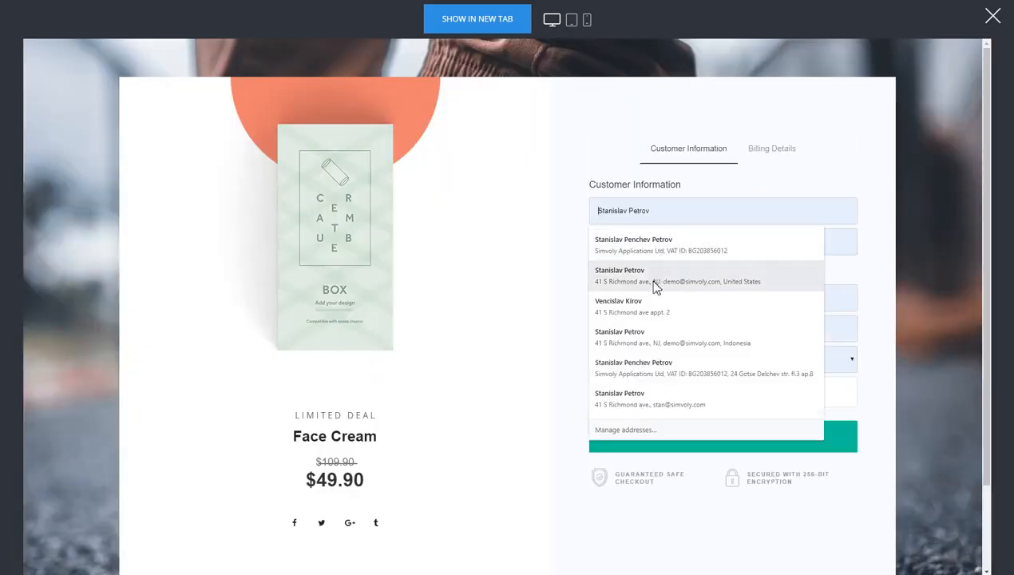
text(dasdas)
click(784, 240)
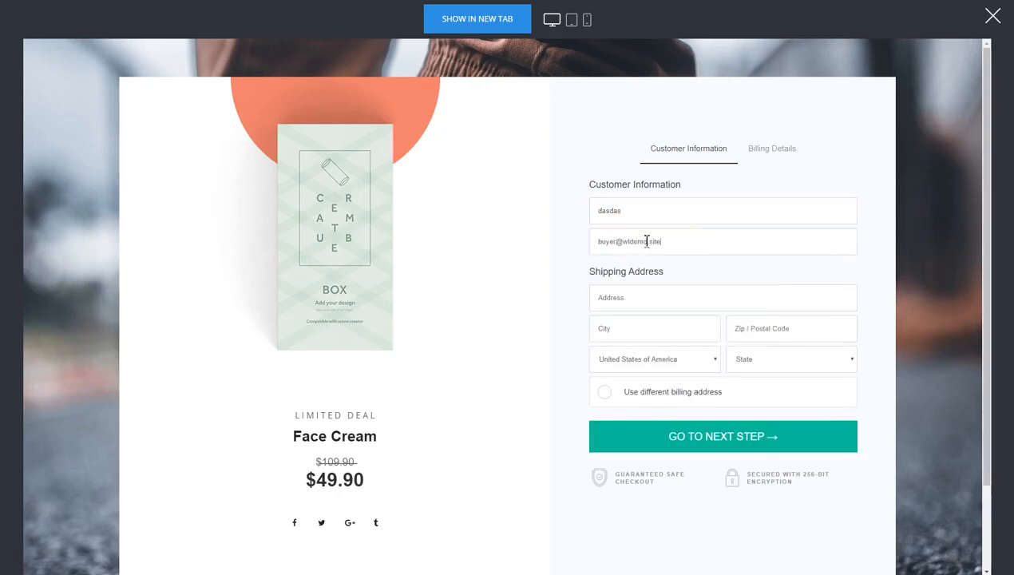
click(645, 294)
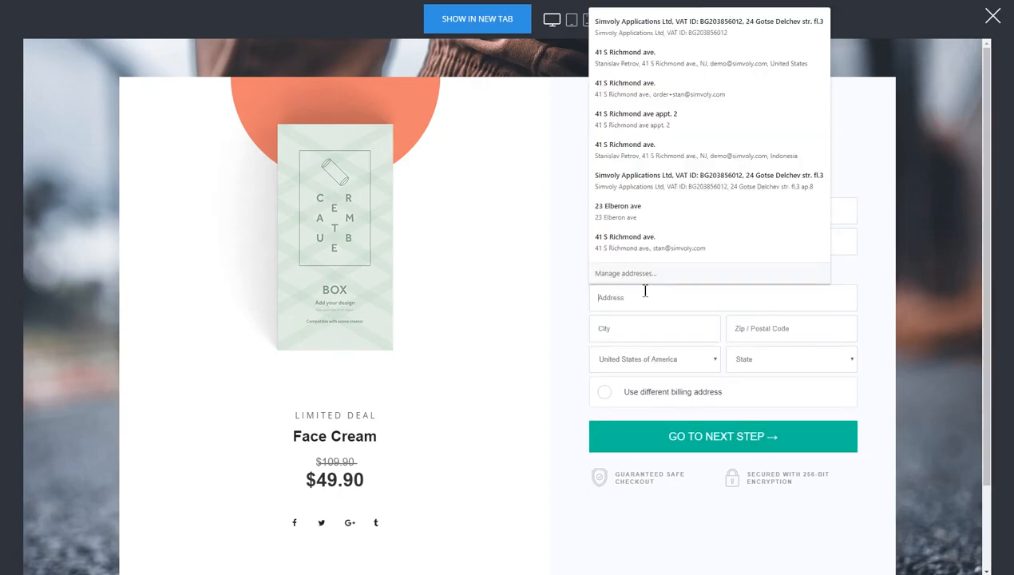
click(641, 159)
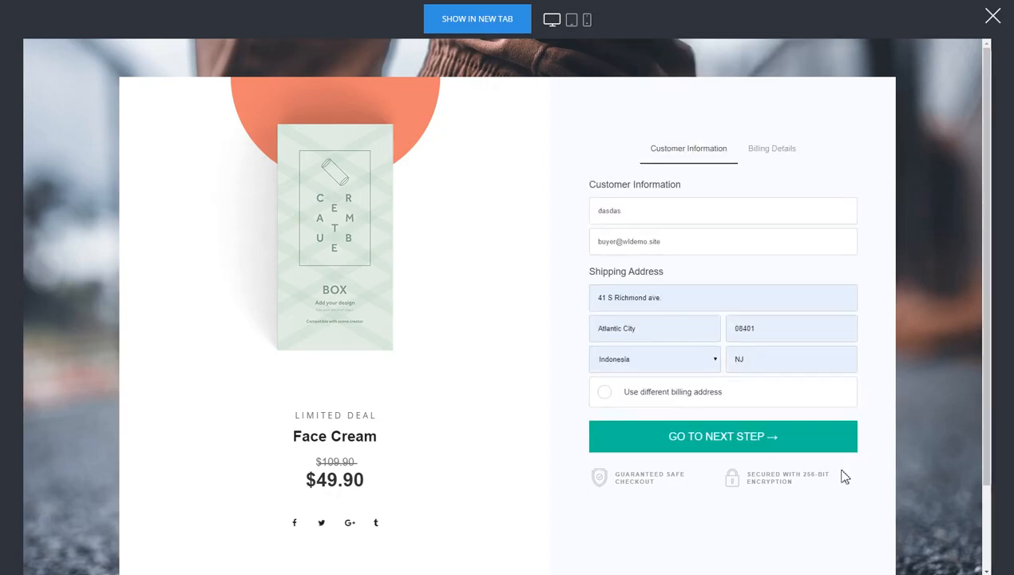
click(771, 443)
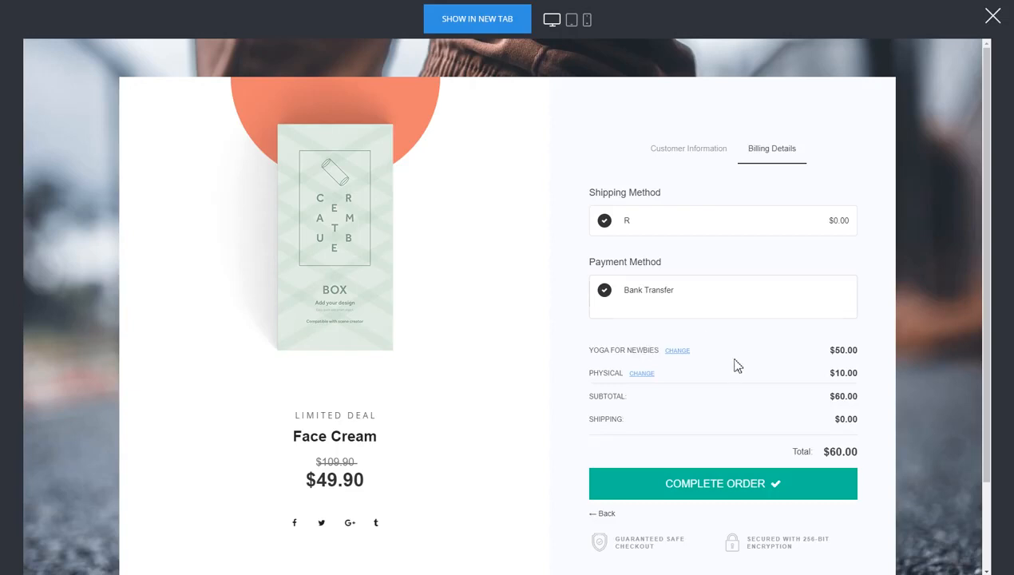
Change the Yoga for Newbies quantity to 2, bringing the cart to $110.00
click(684, 352)
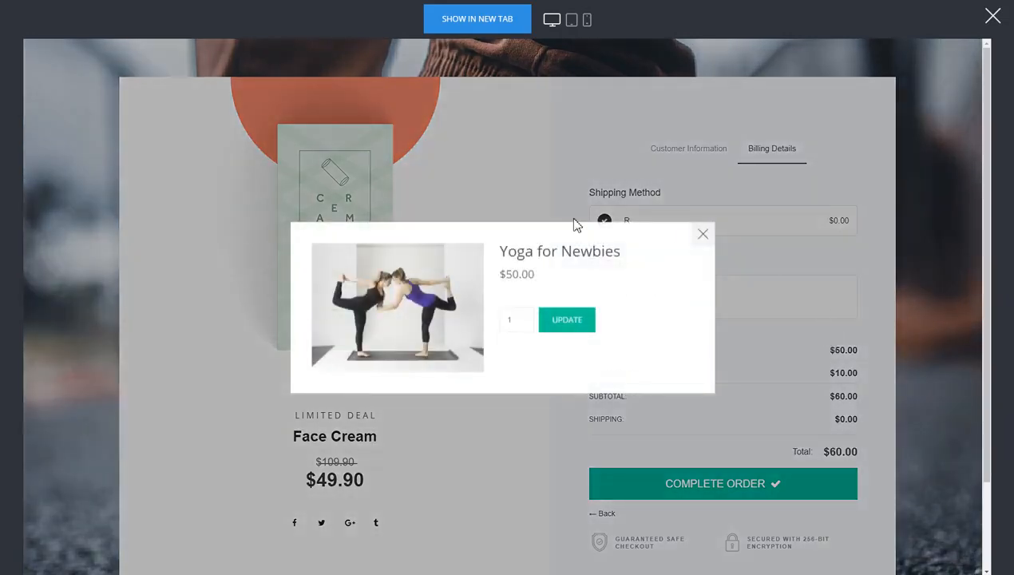
click(521, 317)
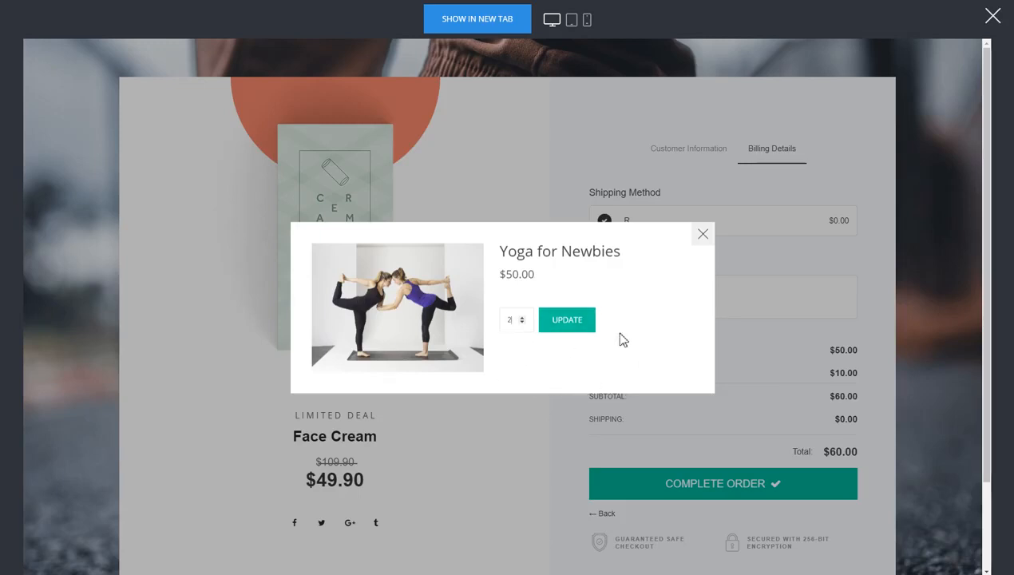
click(575, 322)
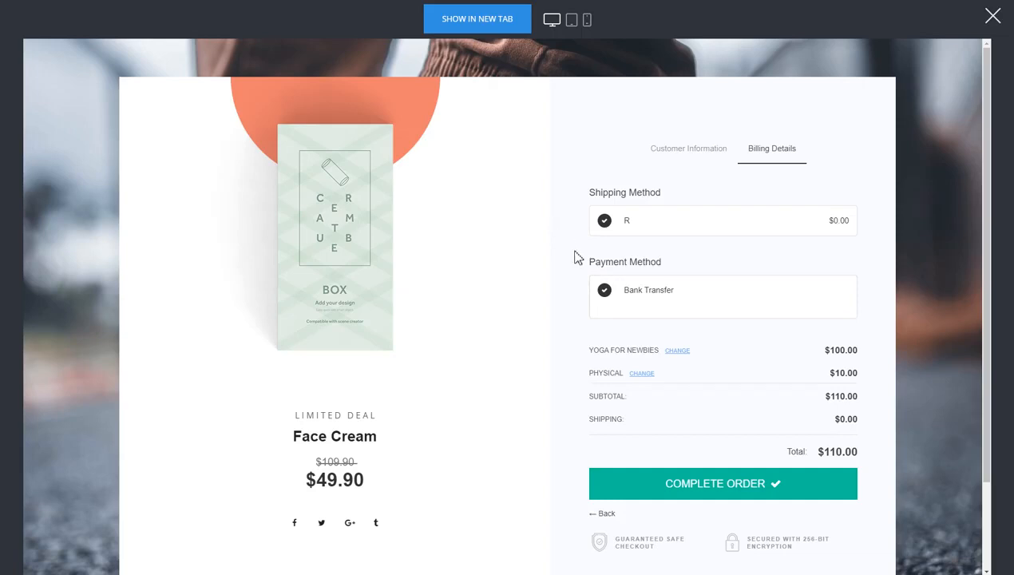
Restart the site preview from the top of the landing page
click(992, 16)
click(32, 370)
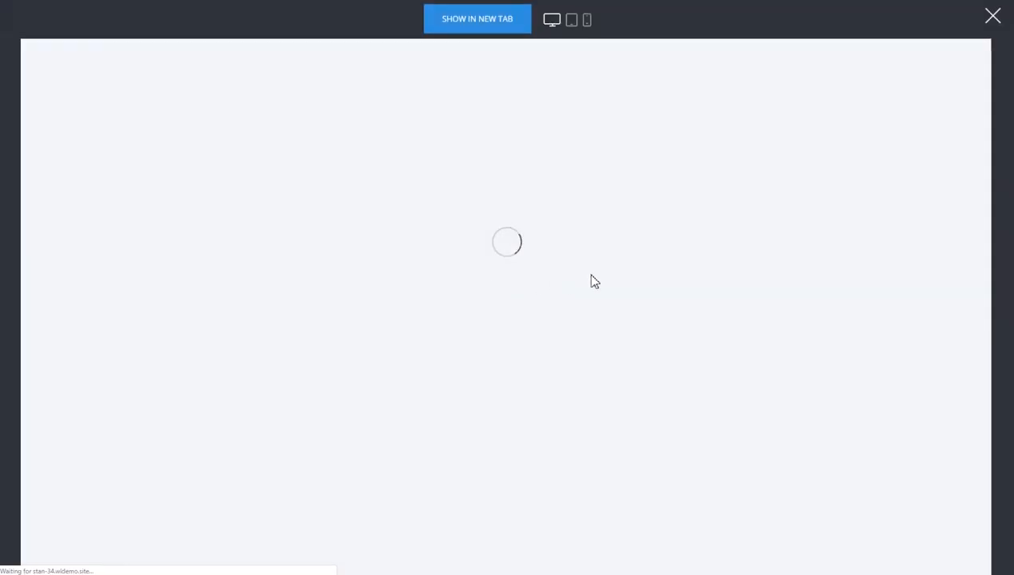
scroll(668, 267, down, 3)
scroll(669, 269, up, 3)
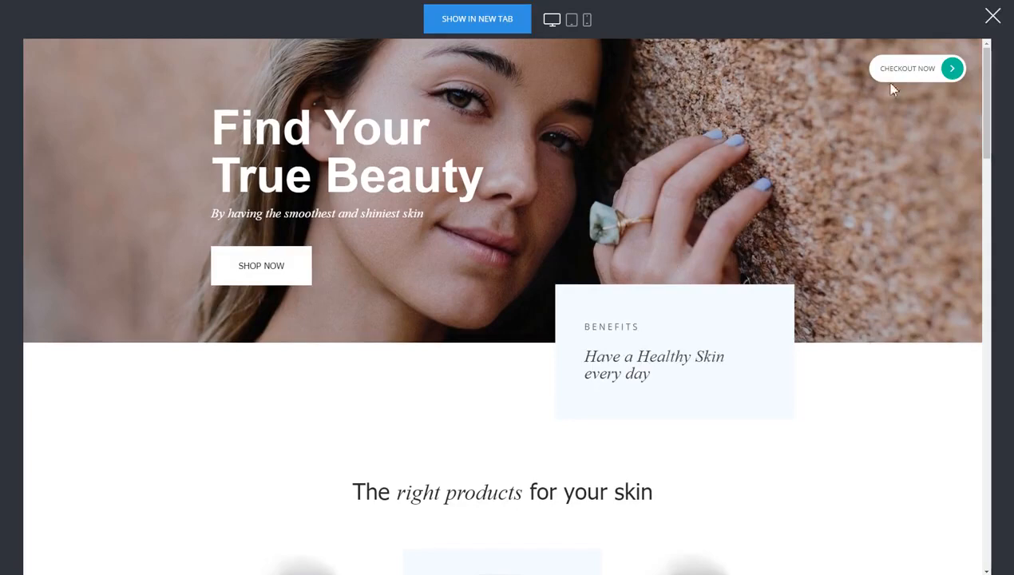
scroll(849, 235, down, 3)
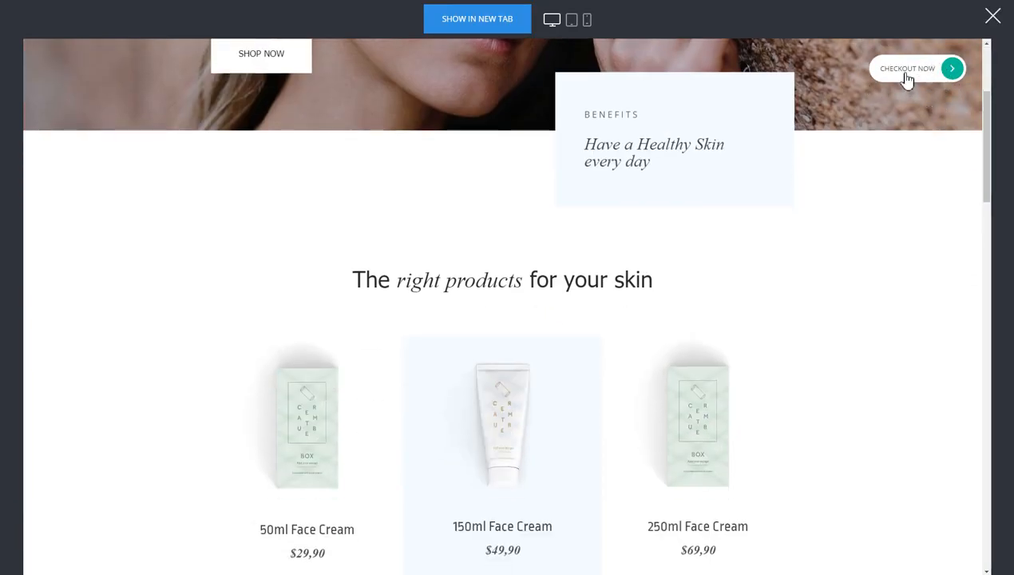
Order the 150ml Face Cream and reach billing showing Yoga for Advanced $80.00, total $190.00
scroll(810, 219, down, 3)
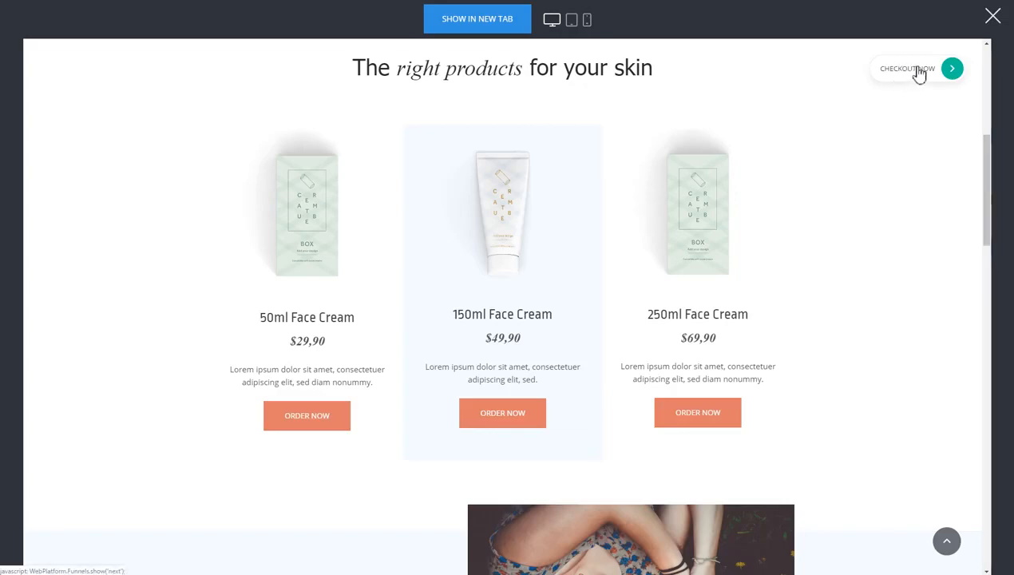
scroll(885, 295, down, 1)
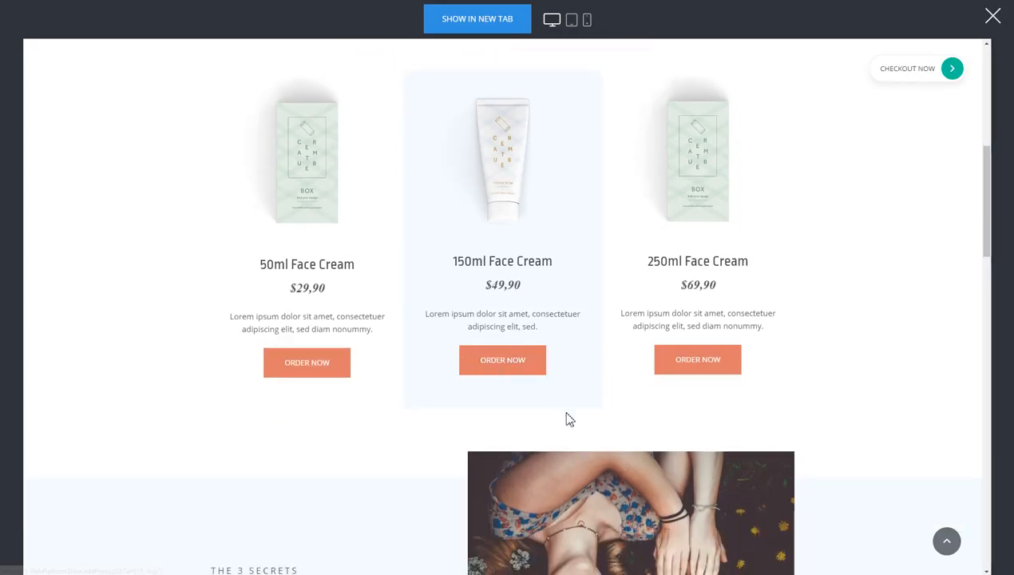
click(505, 371)
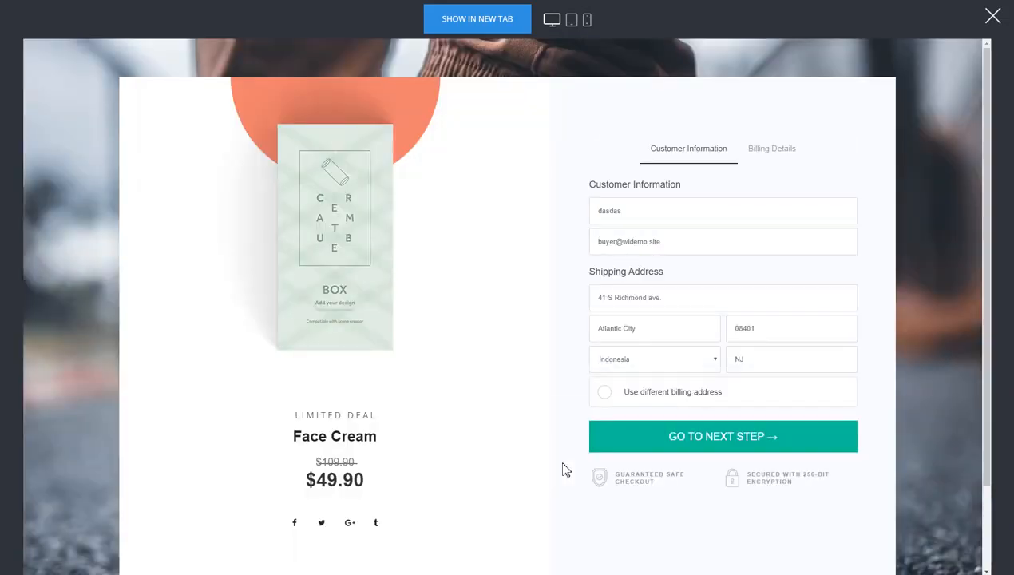
click(695, 437)
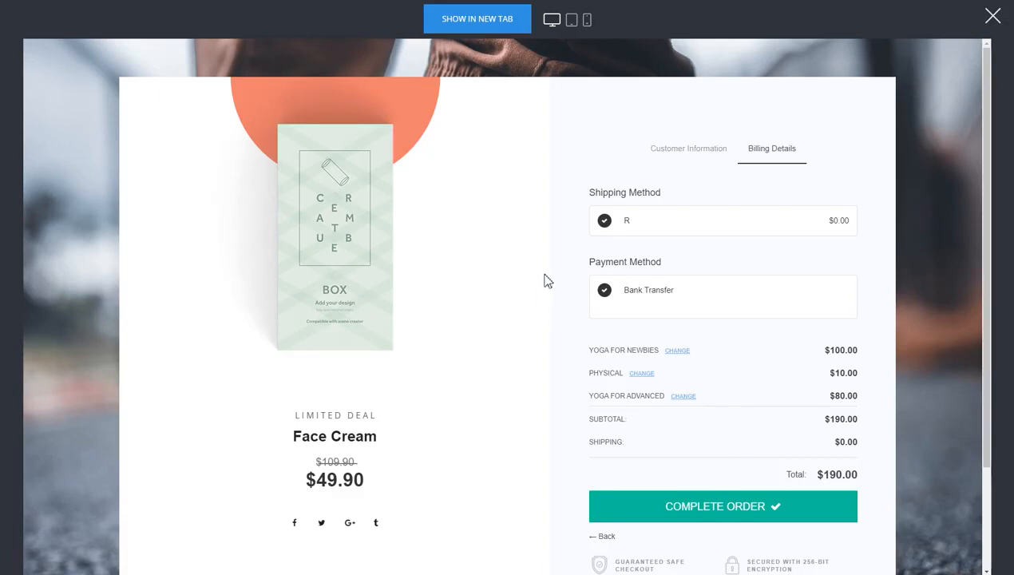
scroll(626, 290, down, 2)
scroll(490, 342, up, 2)
Close the preview, scroll to the face cream product cards, and bring up Add Widget
click(993, 21)
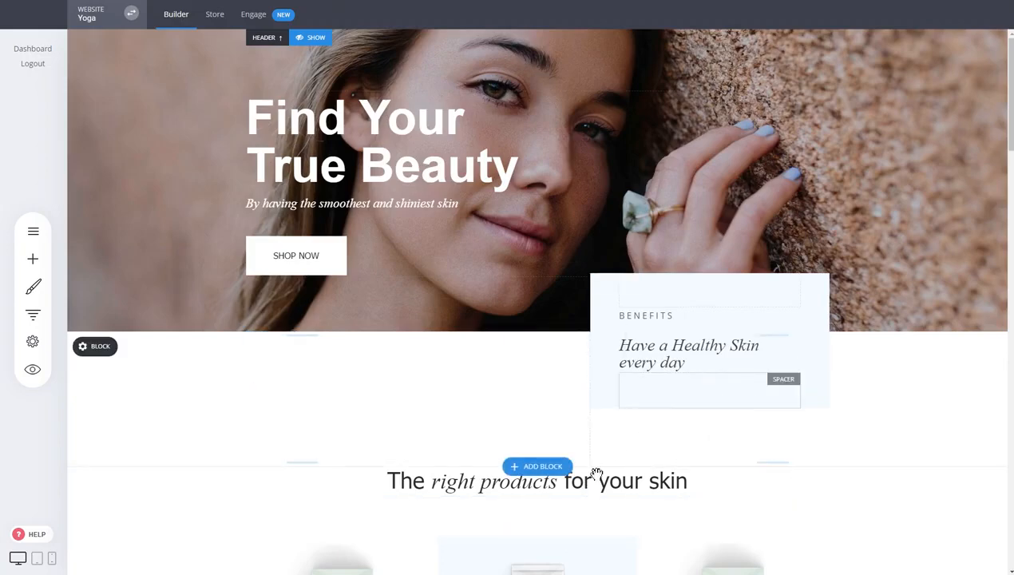
scroll(559, 351, down, 3)
scroll(639, 275, down, 3)
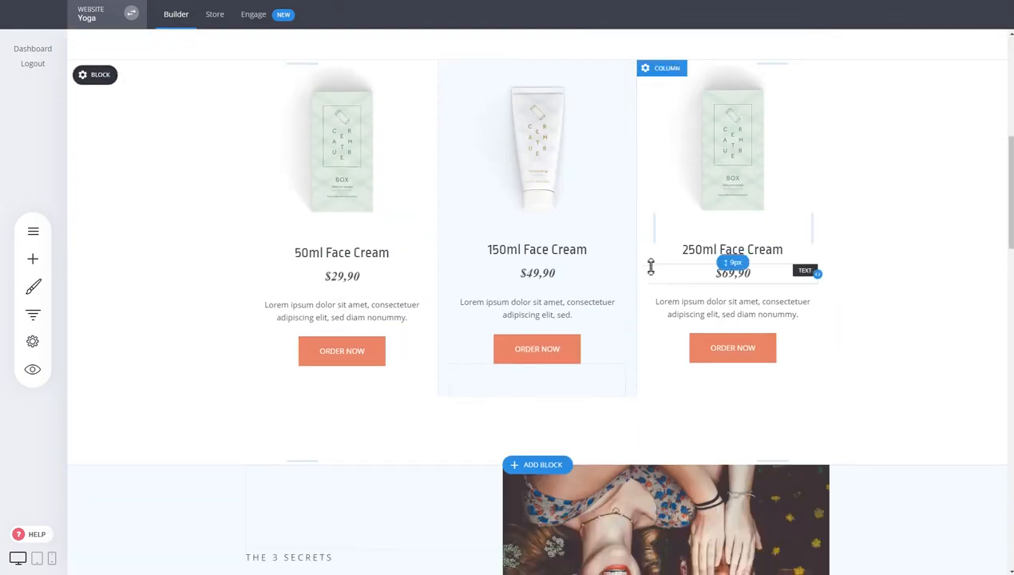
scroll(649, 266, up, 3)
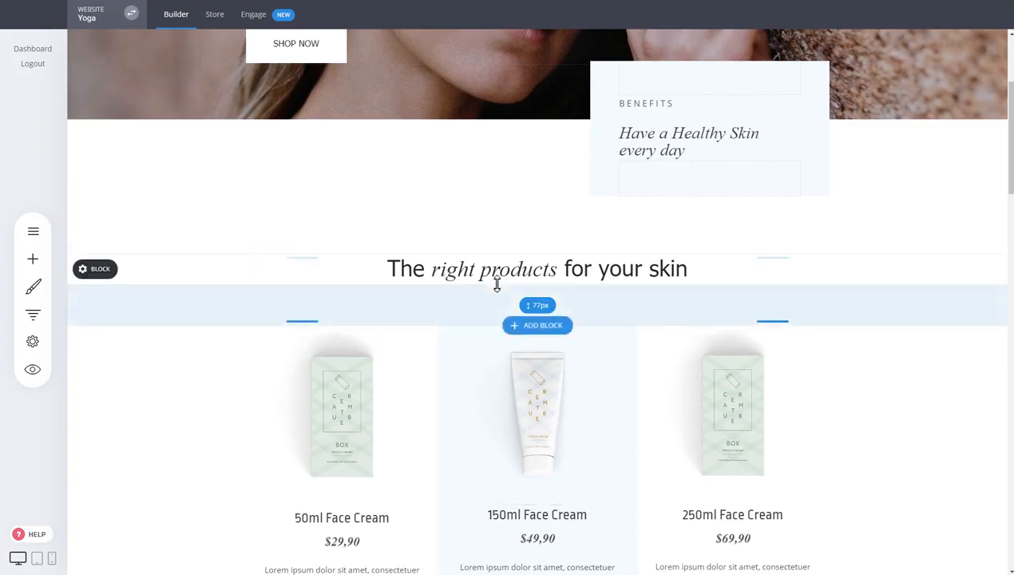
scroll(663, 408, down, 1)
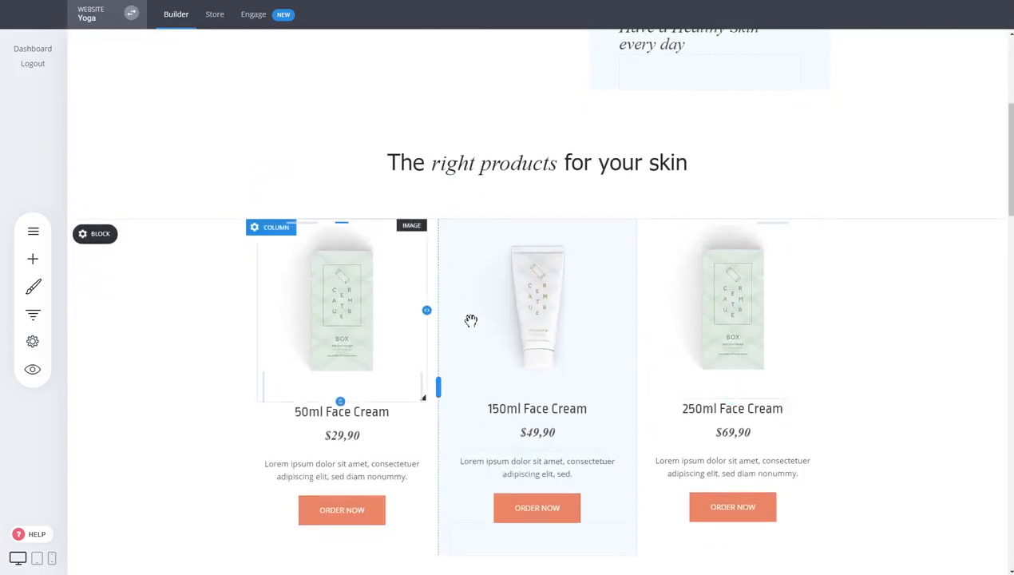
scroll(471, 356, down, 1)
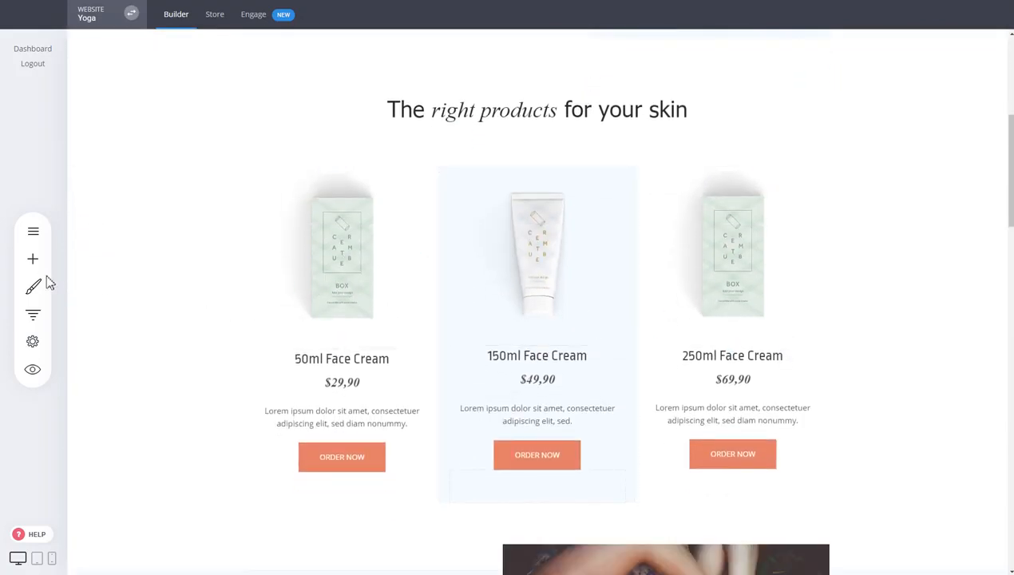
click(32, 258)
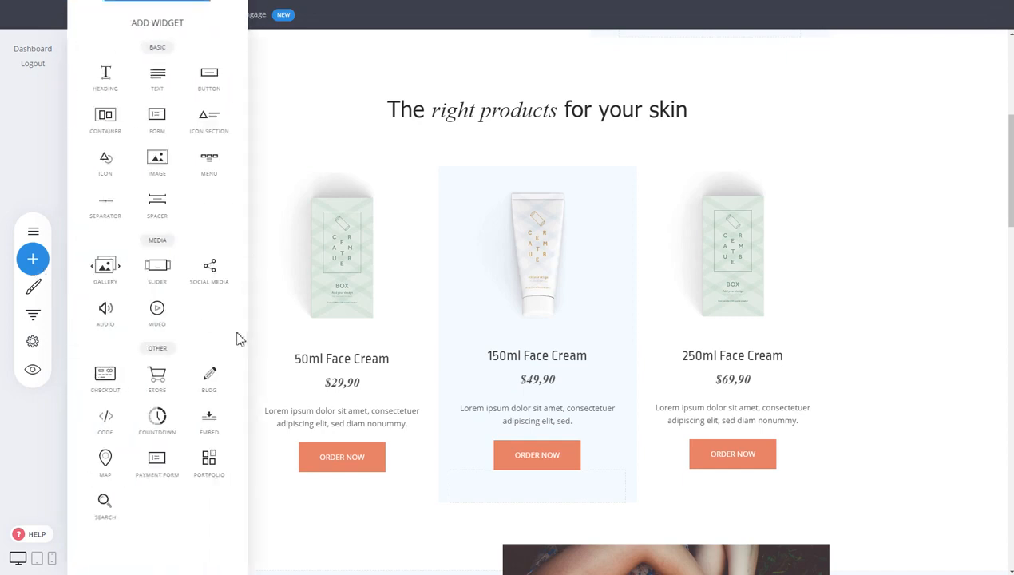
Place a Store widget above the face creams and enable Add to Cart buttons under each product
drag(158, 380, 604, 141)
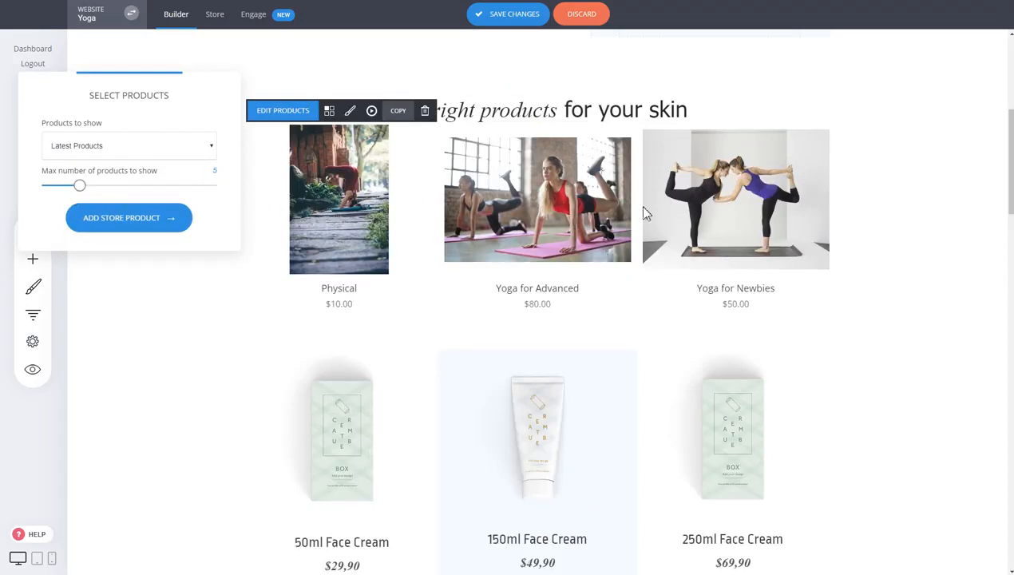
click(373, 205)
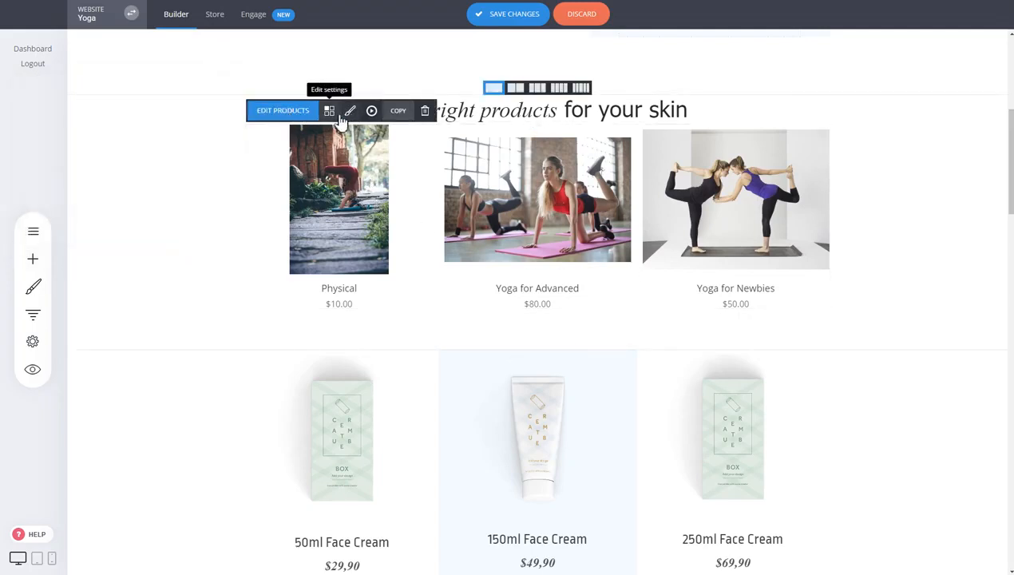
click(338, 117)
click(828, 326)
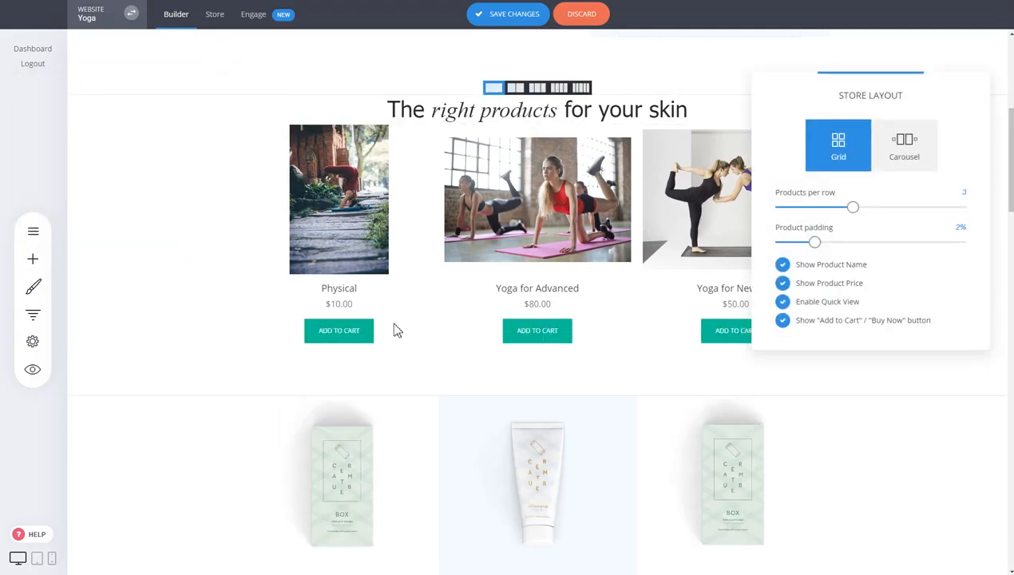
click(611, 214)
Add more space above the store products, save the page, and preview the site
drag(538, 128, 538, 150)
click(515, 16)
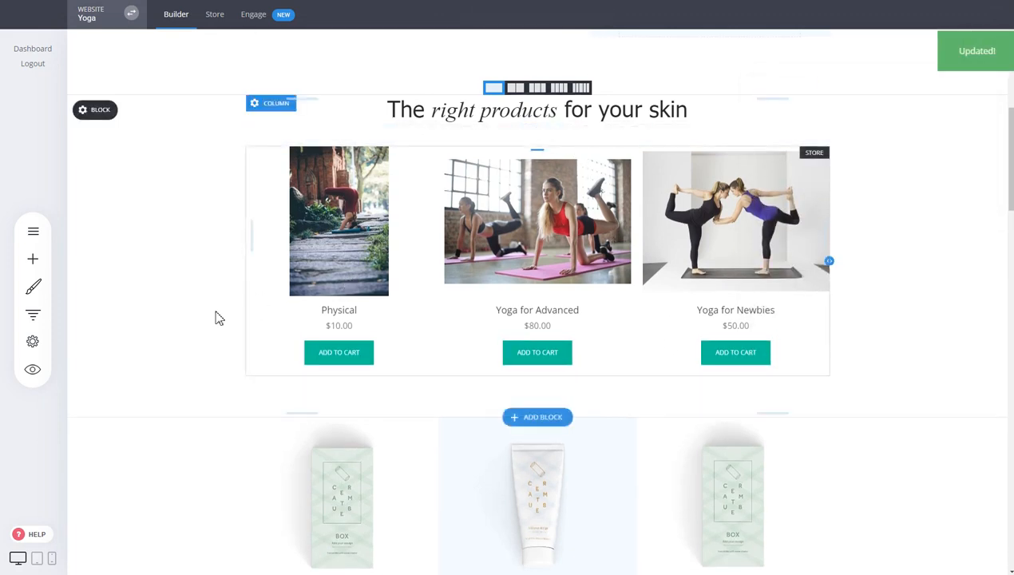
click(32, 369)
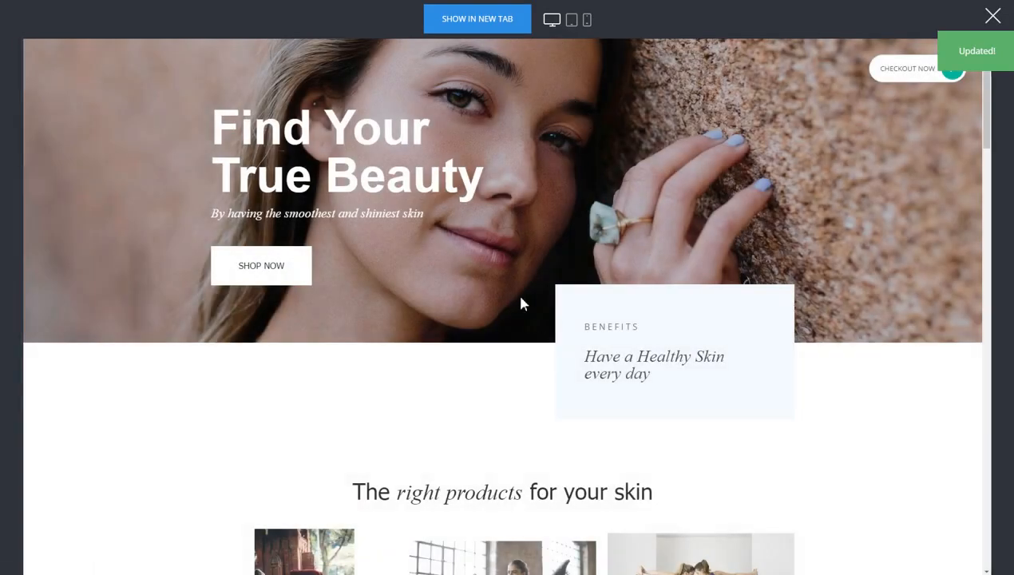
In preview, add Yoga for Newbies and Physical to the cart and proceed to the billing step
scroll(521, 319, down, 4)
click(514, 427)
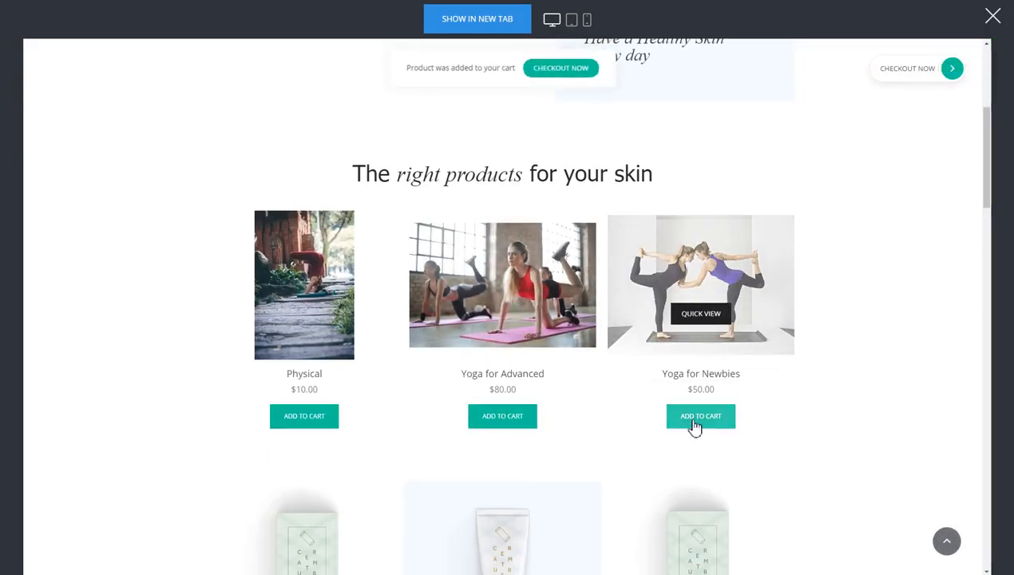
click(326, 421)
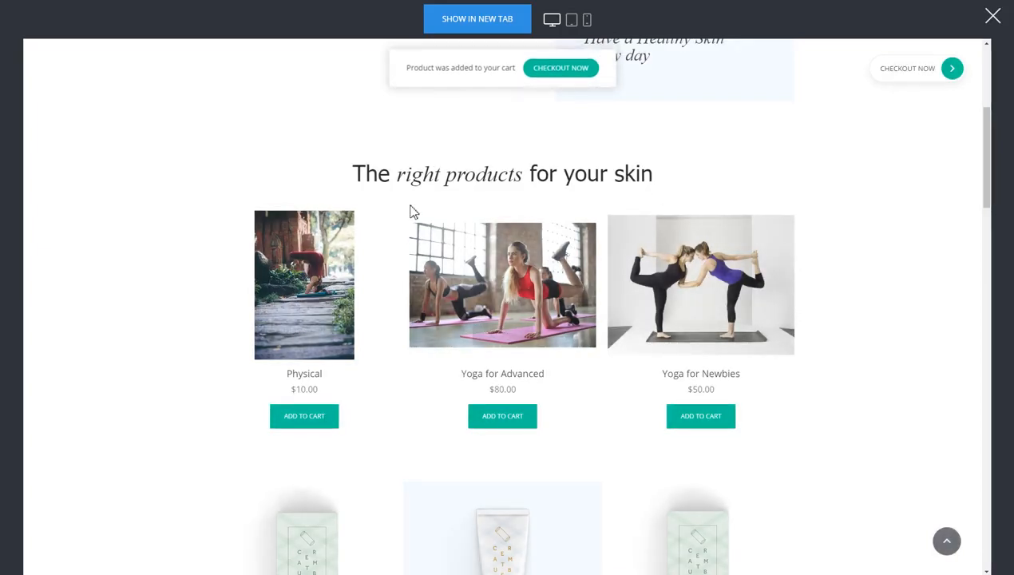
click(936, 68)
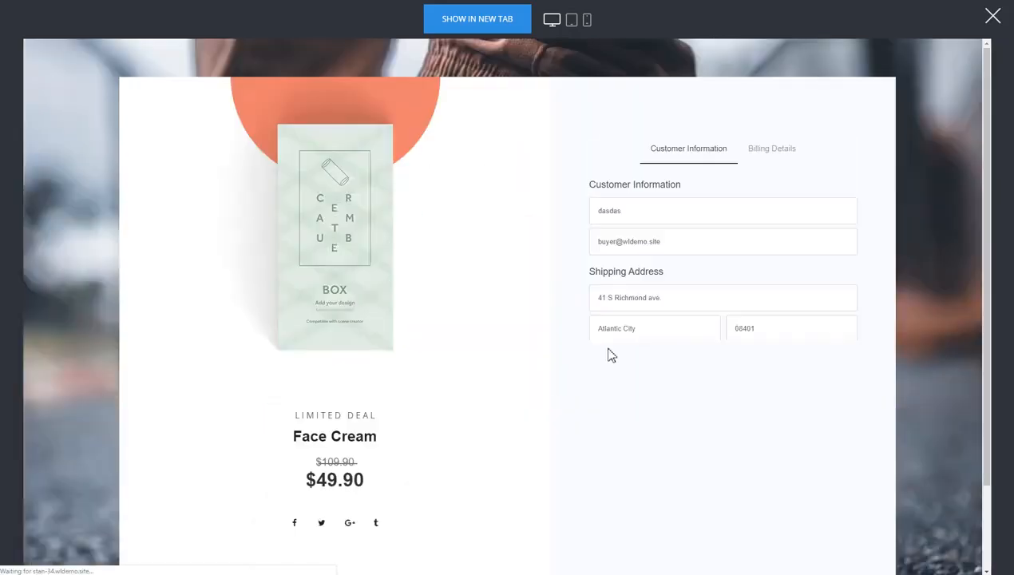
click(745, 435)
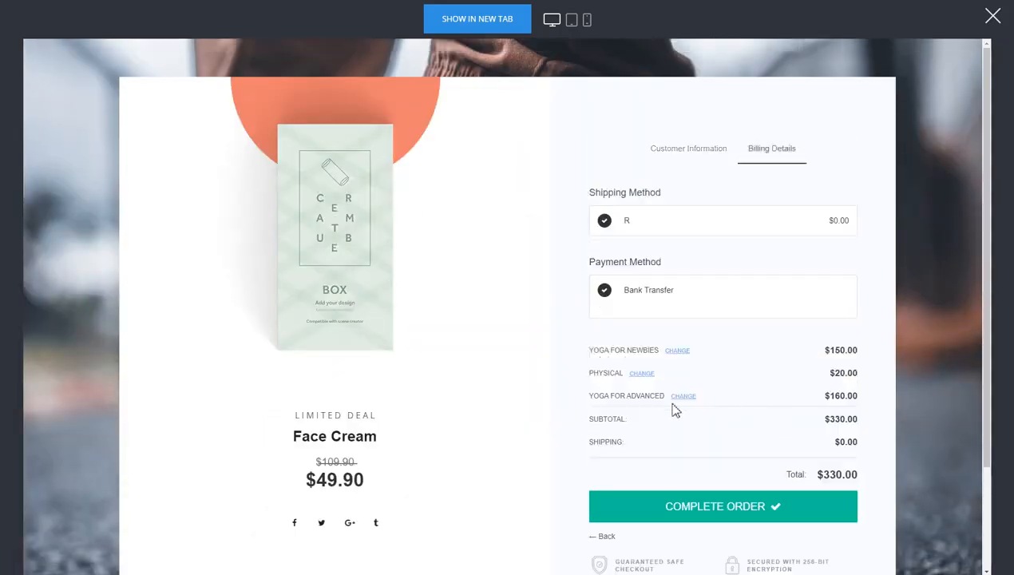
Check the quantity editors for Physical and Yoga for Advanced, then exit preview to the builder
click(641, 373)
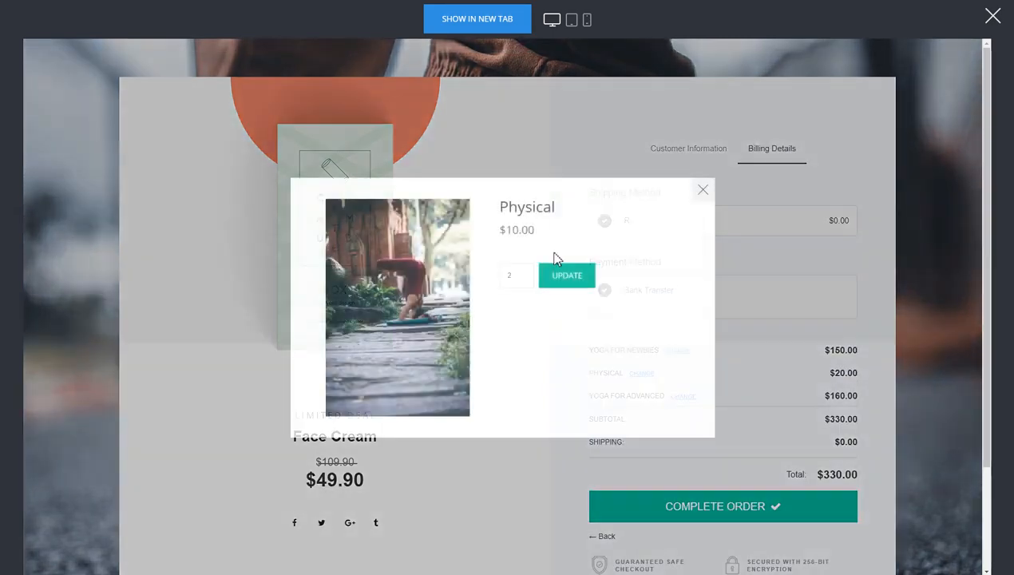
click(701, 190)
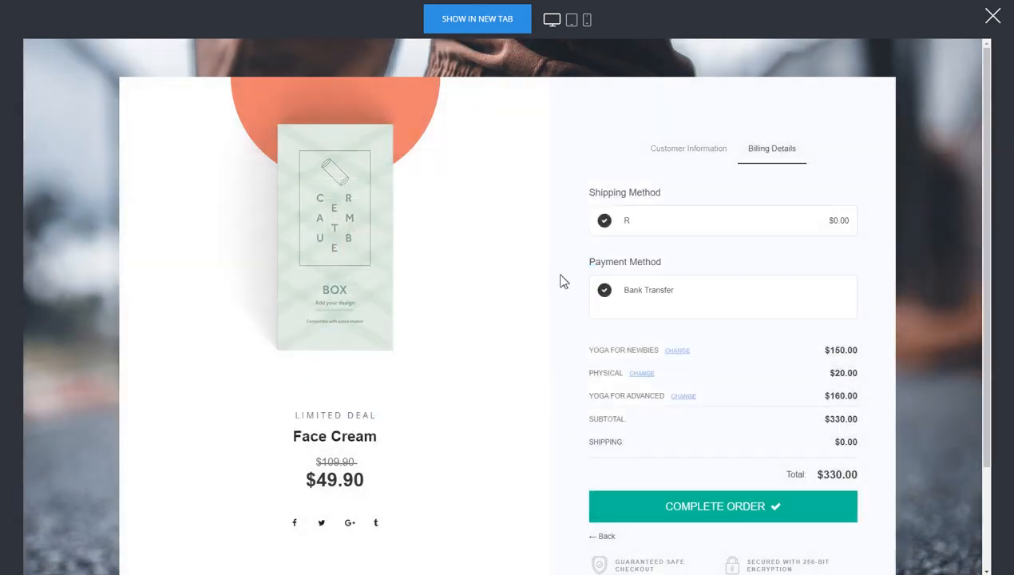
click(681, 398)
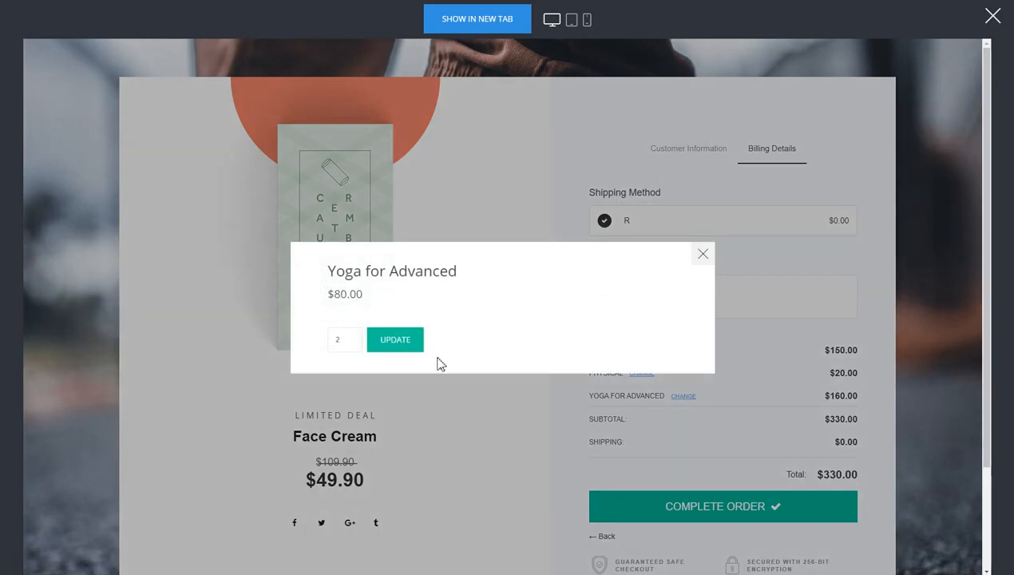
click(703, 238)
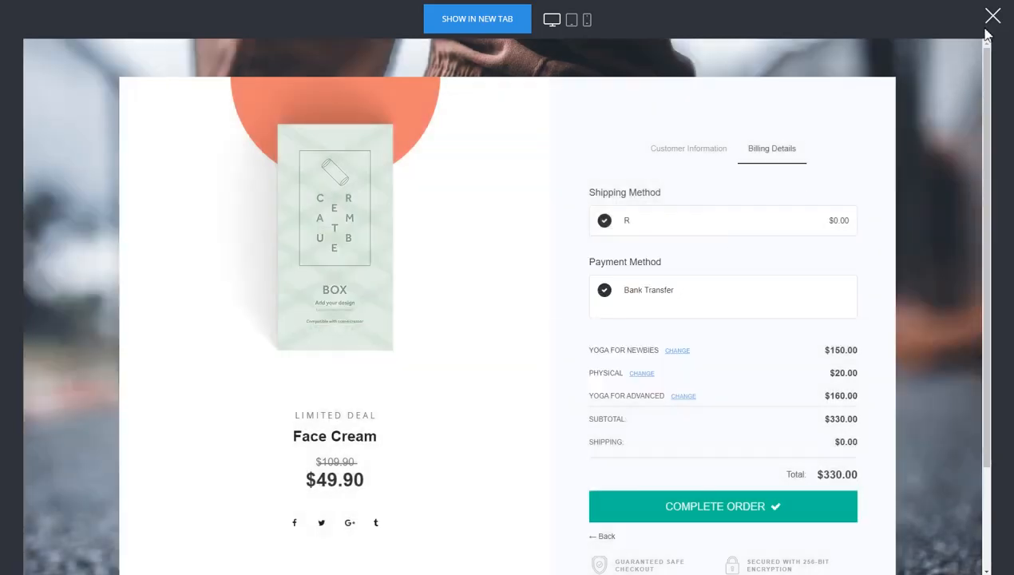
click(991, 17)
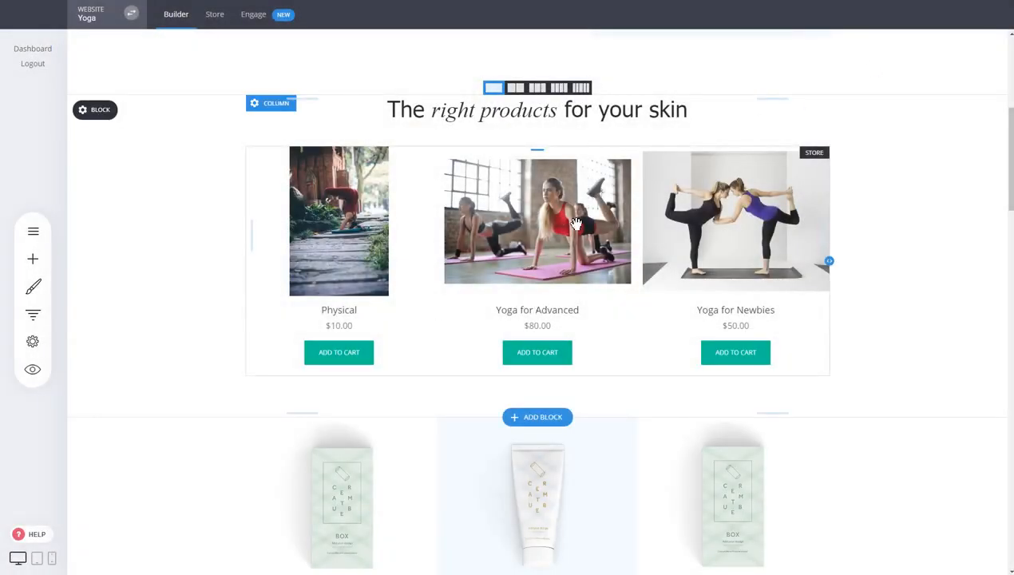
scroll(590, 216, down, 3)
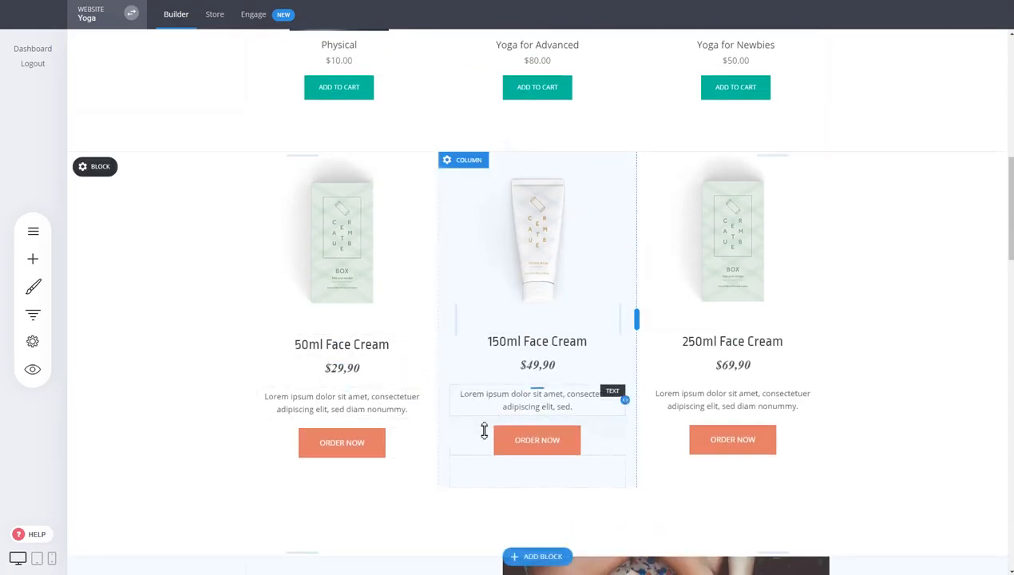
click(543, 447)
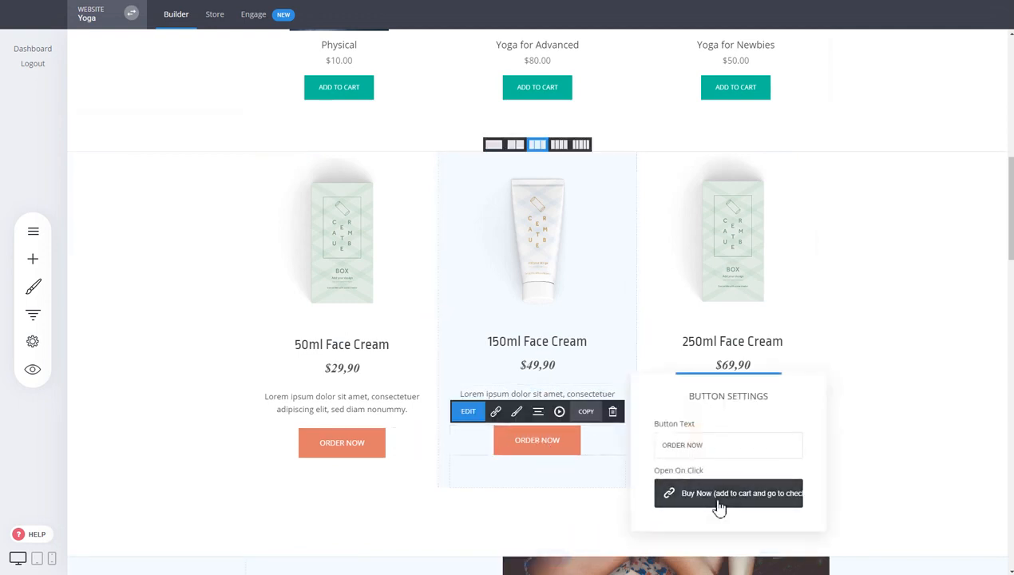
click(823, 344)
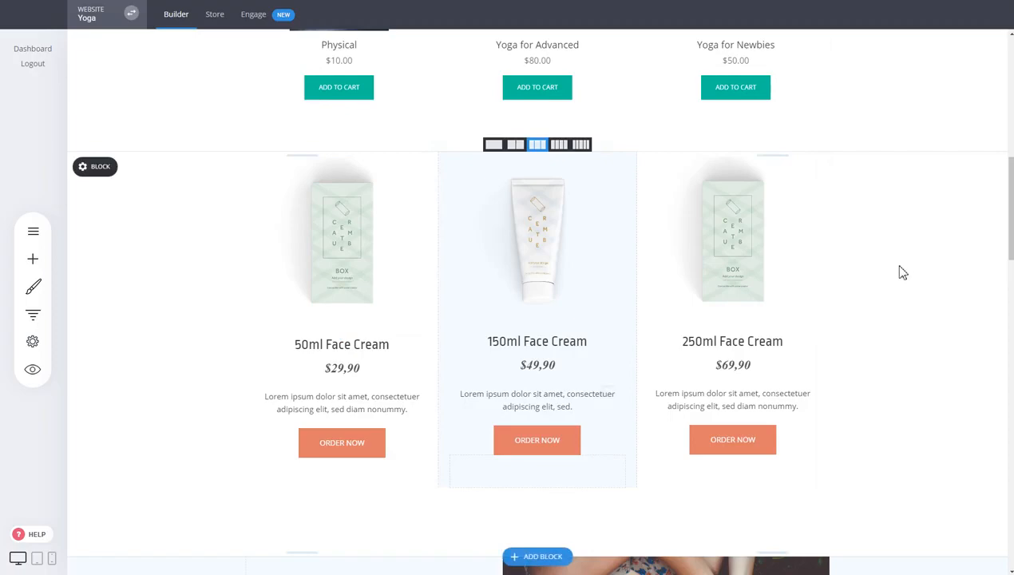
scroll(902, 273, up, 8)
scroll(903, 273, down, 4)
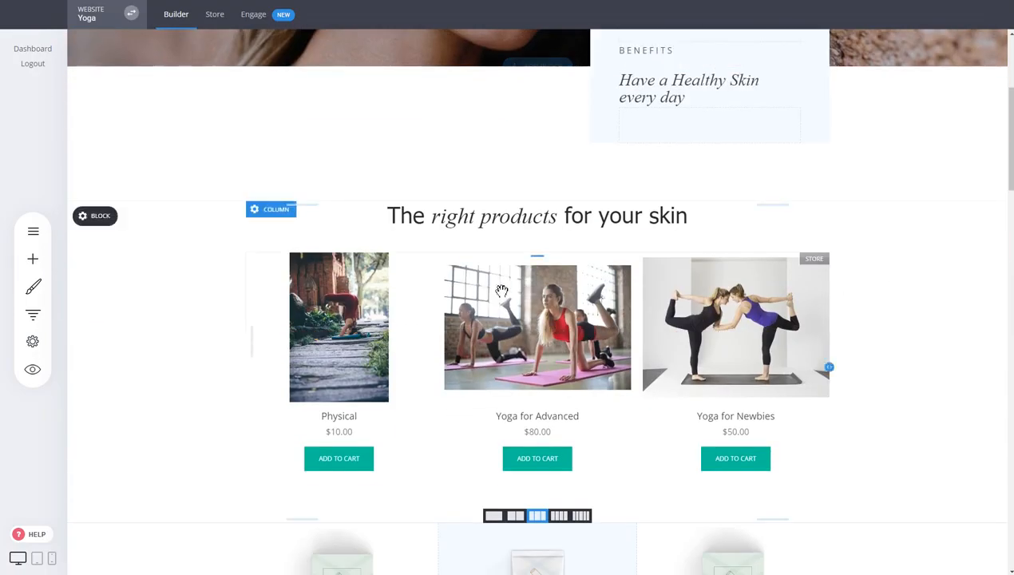
Delete the store widget and confirm with YES, leaving the face creams under the heading
click(501, 291)
click(426, 238)
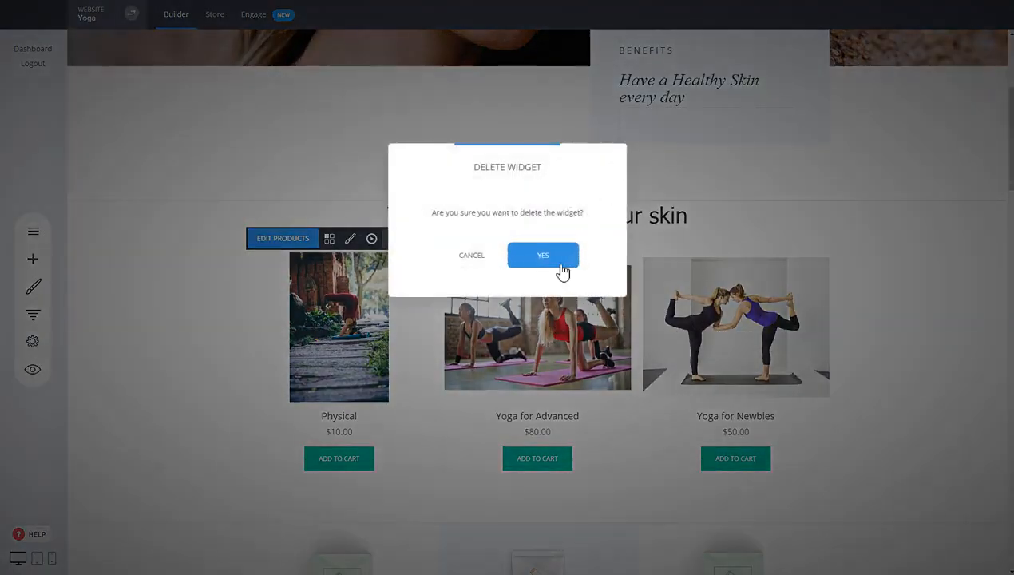
click(543, 256)
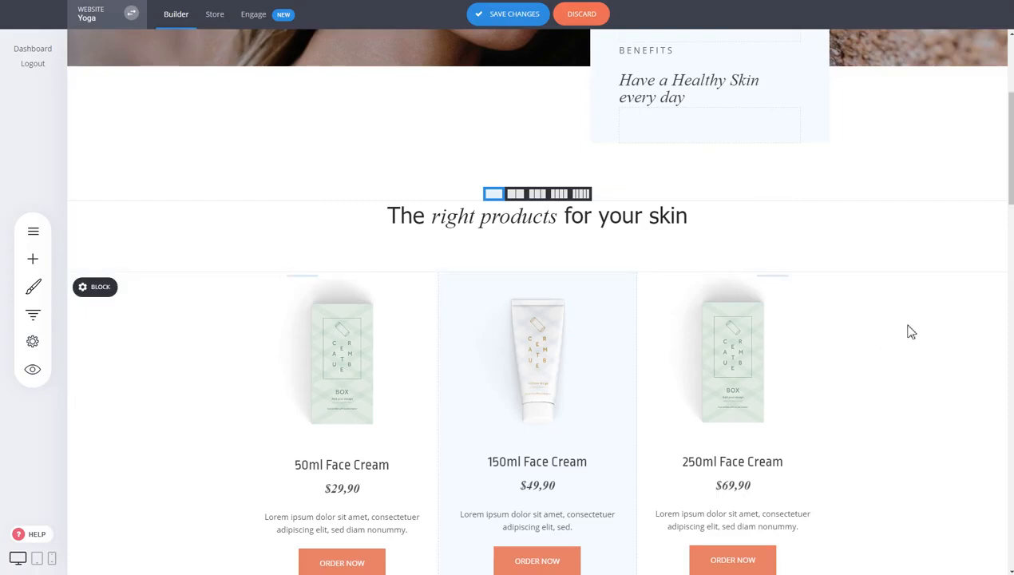
scroll(907, 333, up, 3)
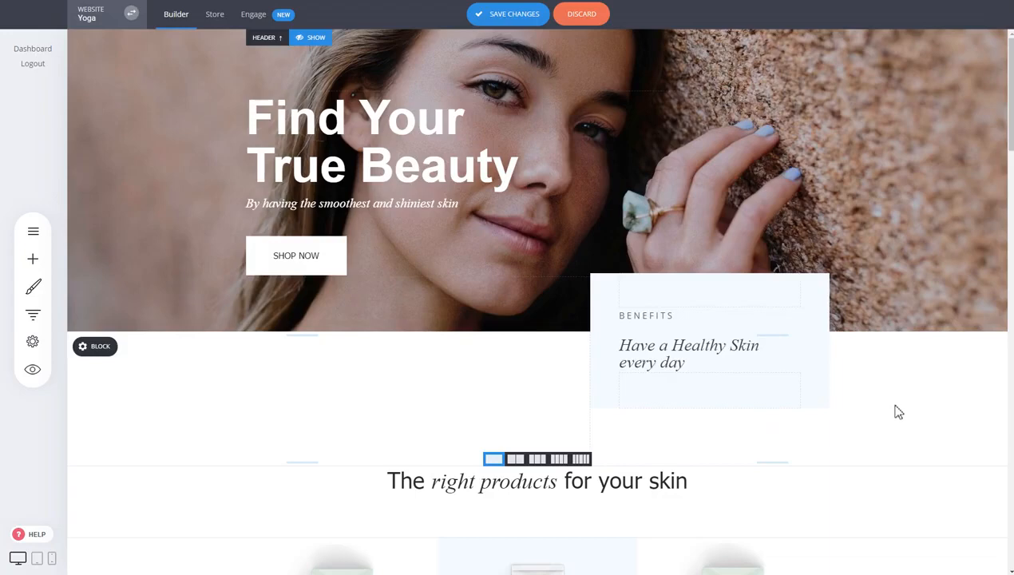
scroll(848, 437, down, 4)
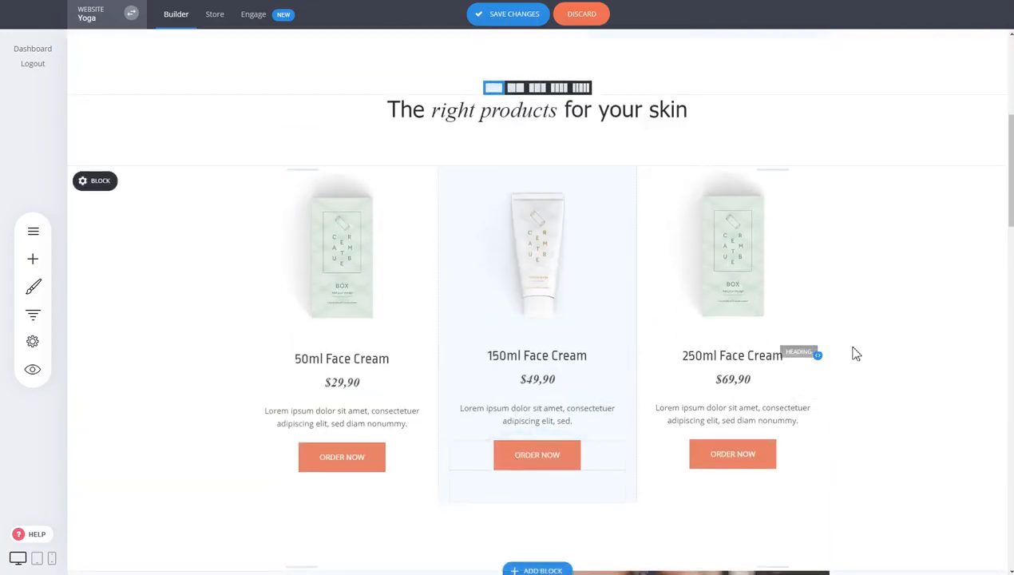